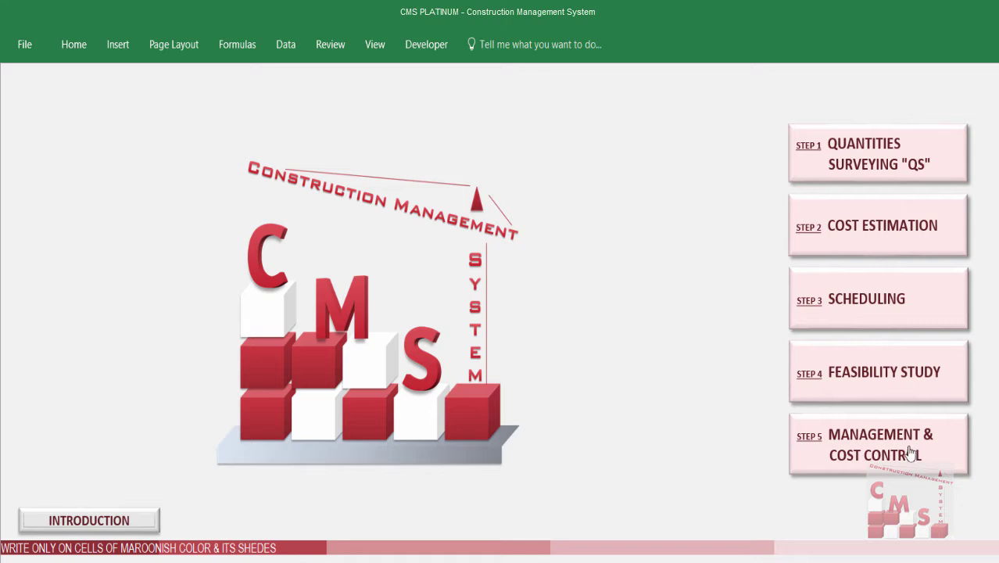
Open STEP 5 Management & Cost Control to list sub-steps 5.1 Earned Value through 5.6 Dash Board.
click(935, 462)
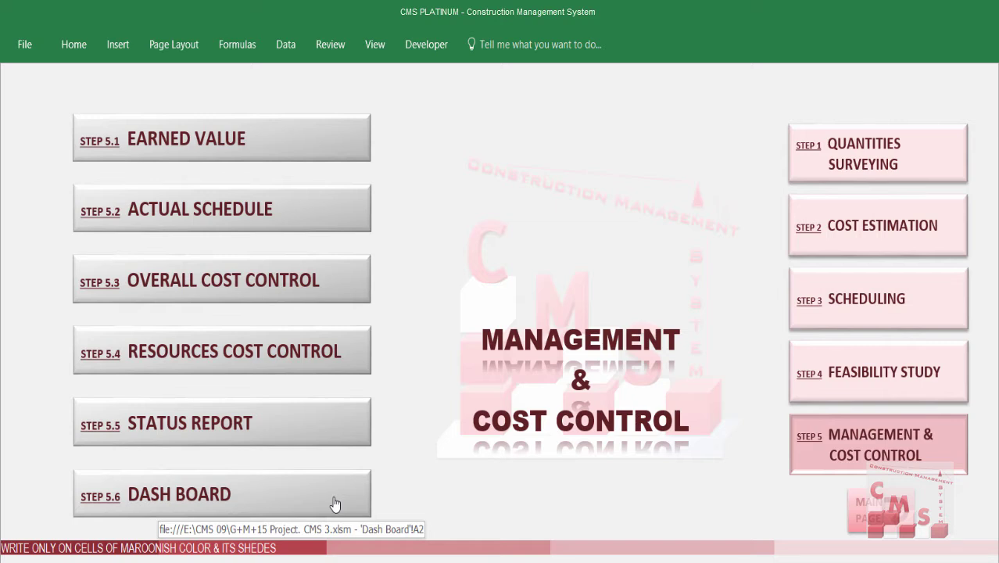
Jump to the 5.6 Dash Board sheet with the Progress & Schedule KPI charts.
click(334, 504)
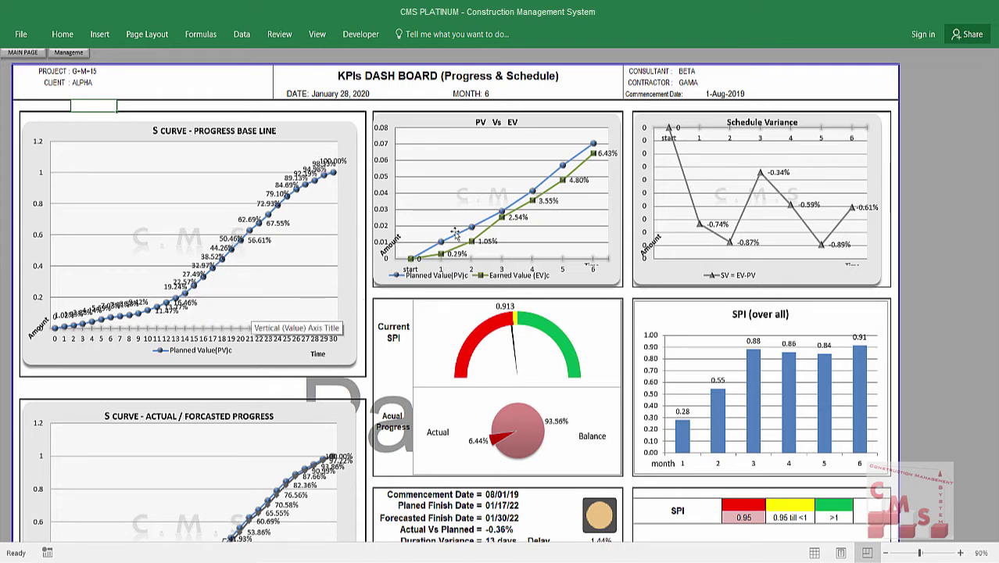
click(268, 212)
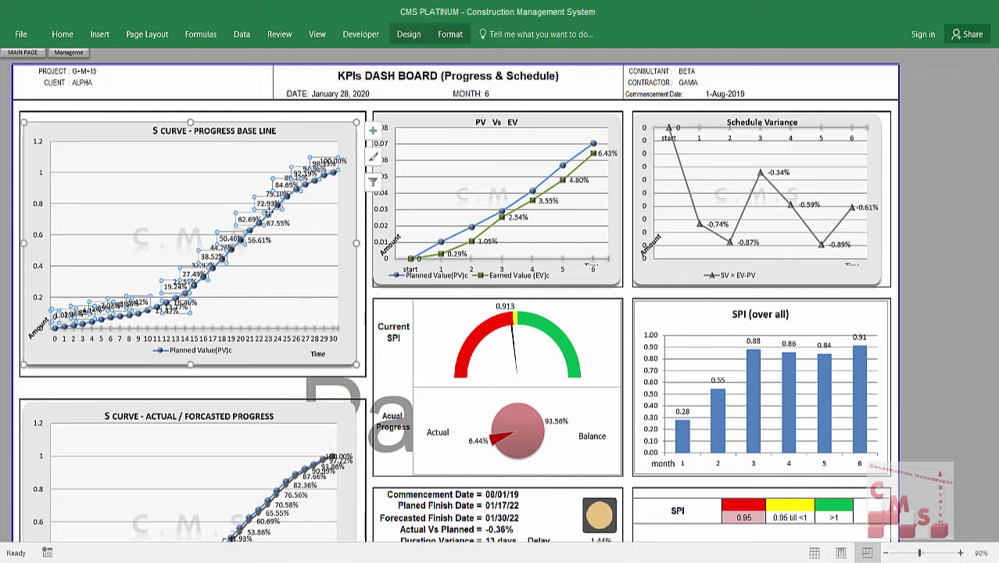
click(295, 222)
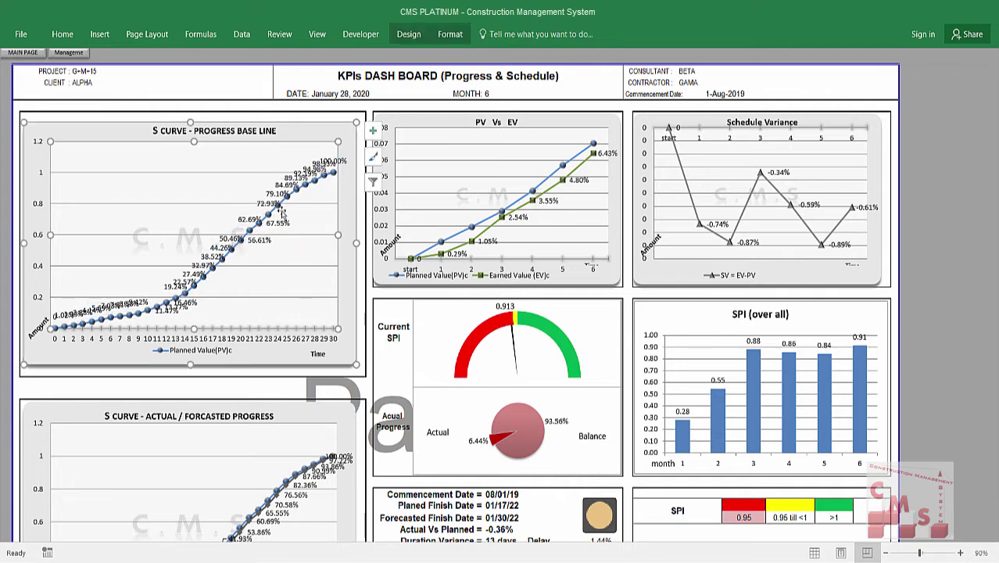
click(337, 116)
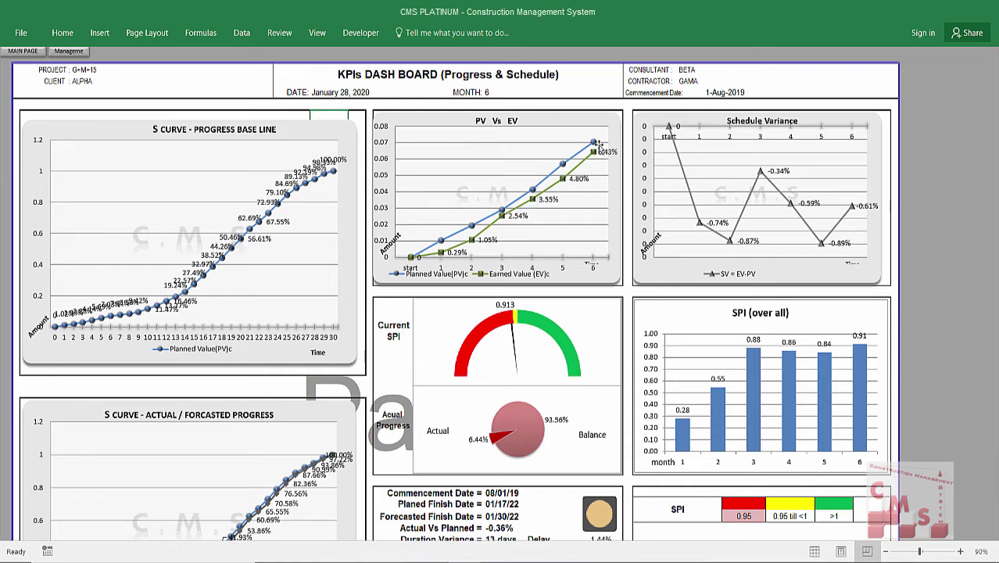
mouse_move(594, 145)
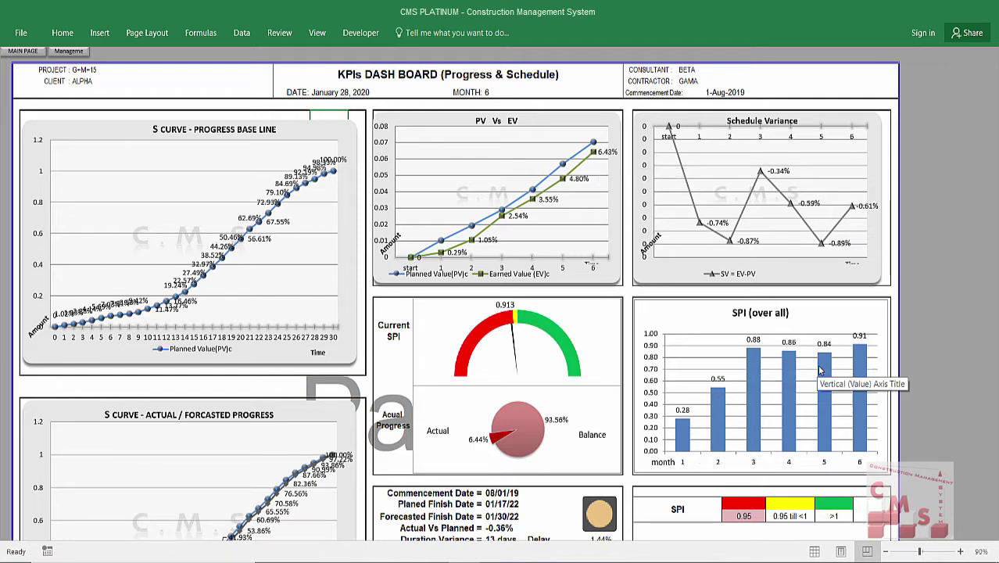
mouse_move(861, 419)
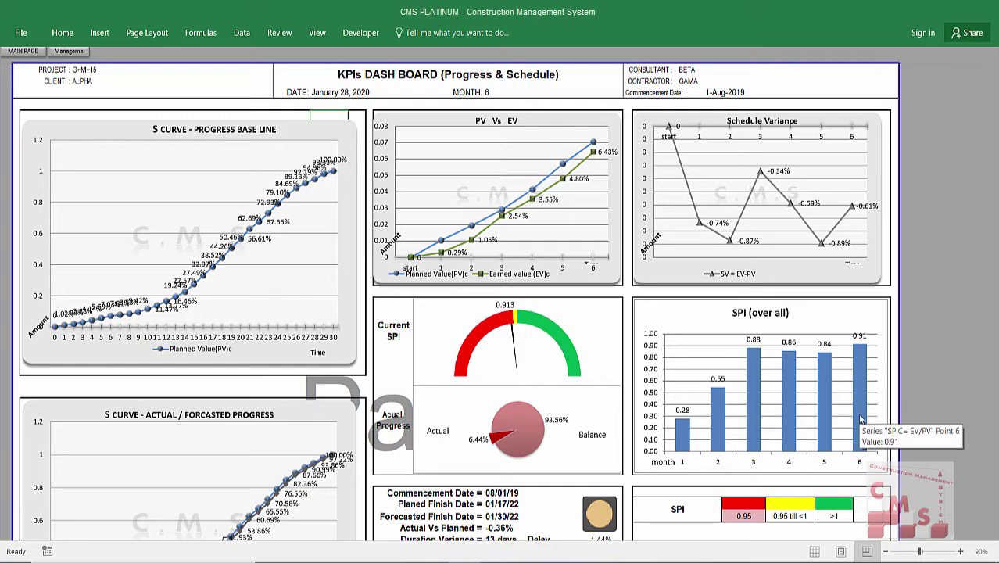
Scroll down to the SPI and duration-variance tables and read the SPI (over all) bar values.
scroll(860, 420, down, 3)
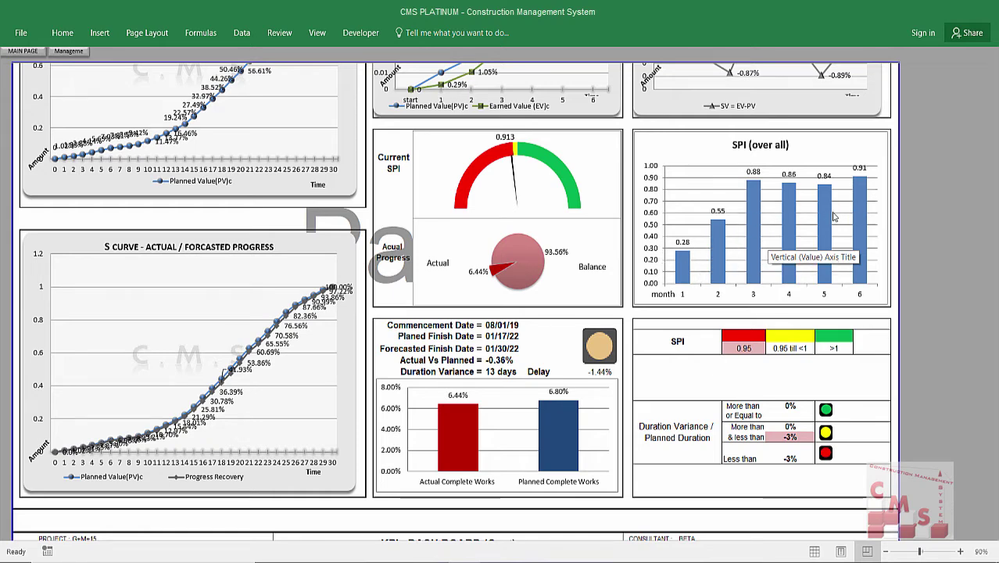
mouse_move(864, 206)
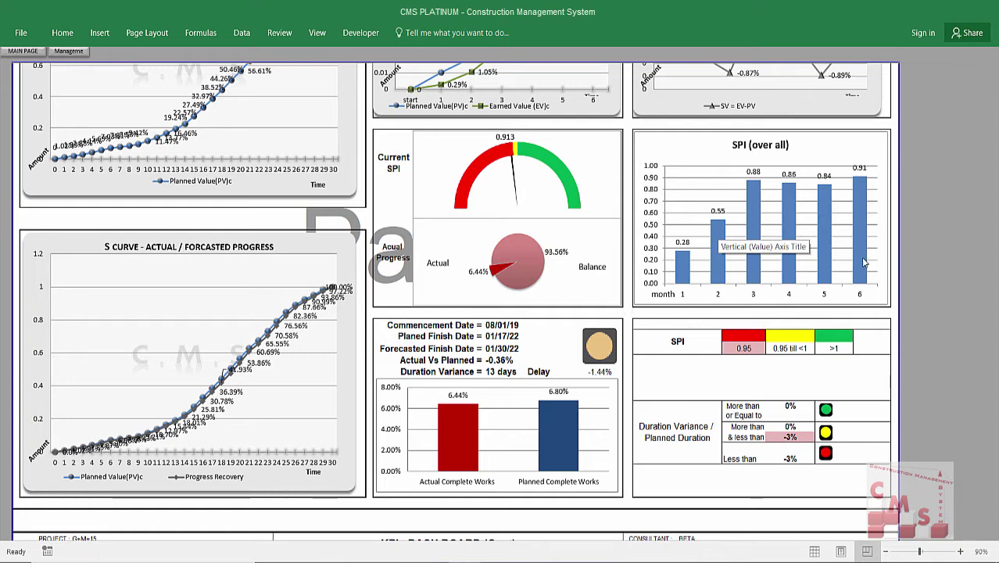
mouse_move(679, 261)
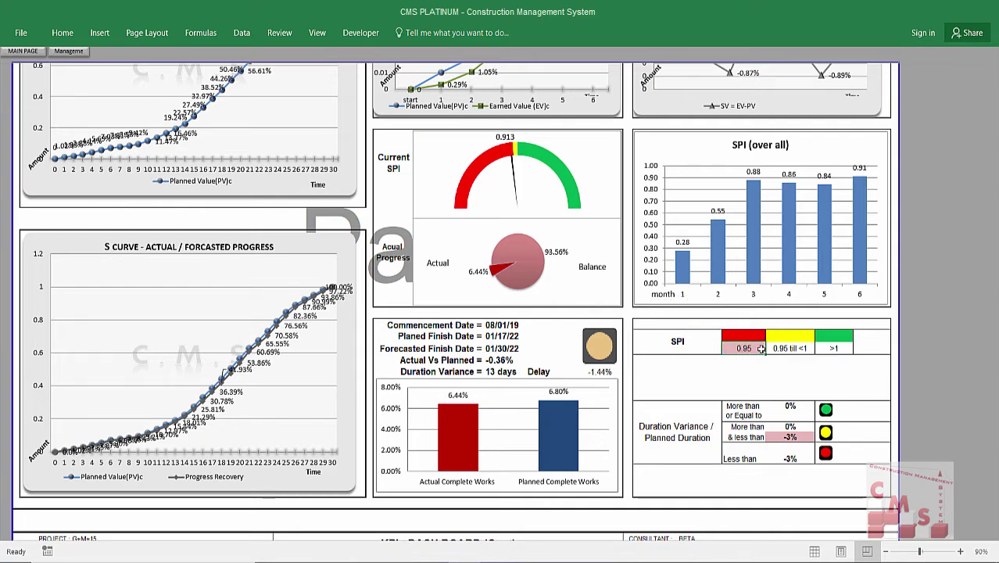
Unlock the protected SPI threshold cell with its password and change 0.95 to 0.90.
click(757, 354)
double_click(769, 368)
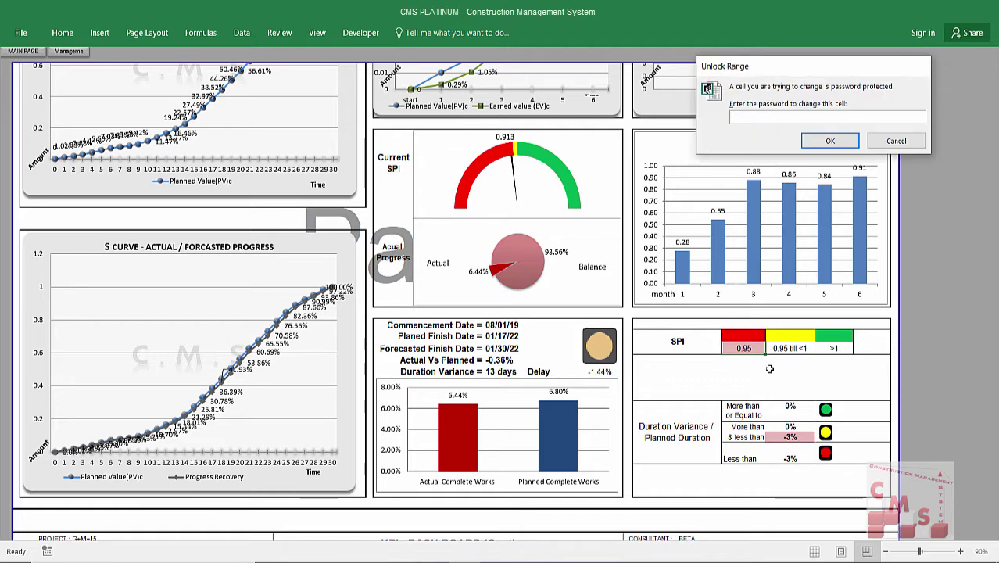
text(12)
key(Return)
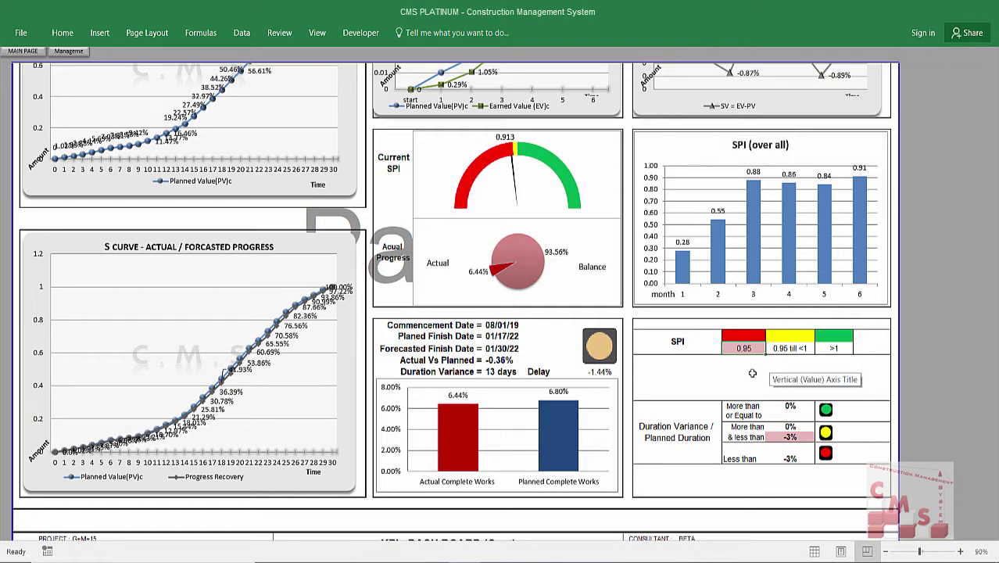
text(.9)
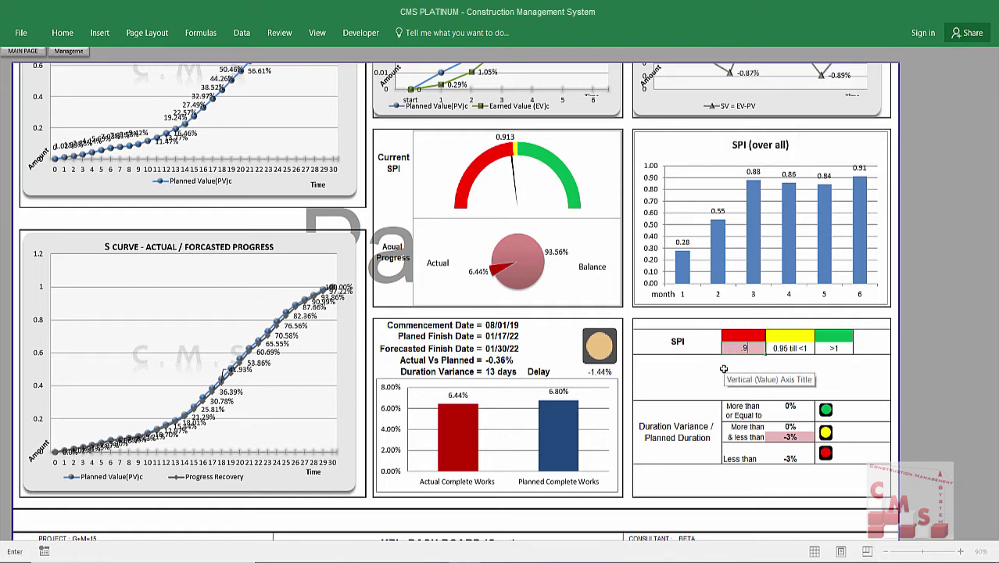
key(Return)
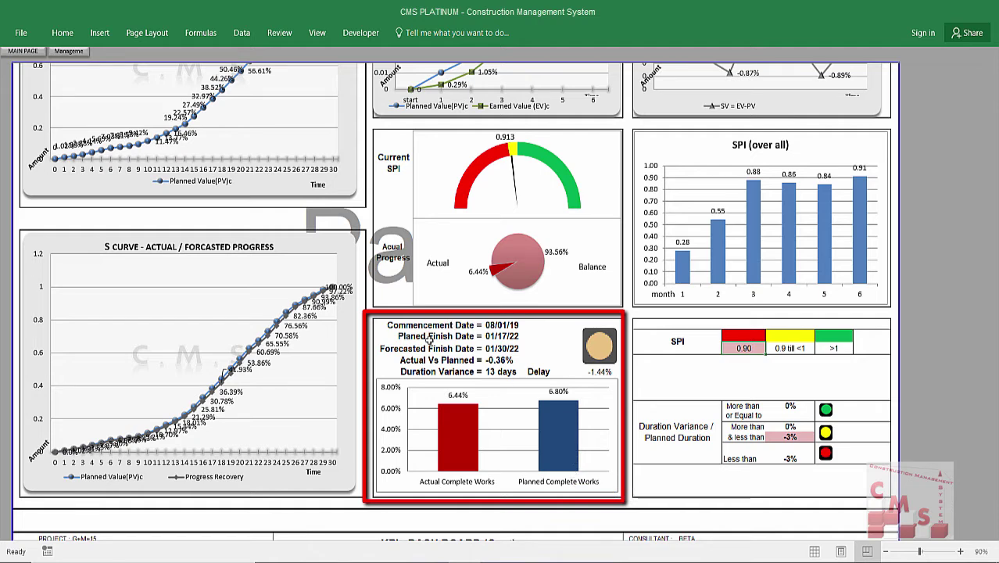
key(Left)
click(490, 337)
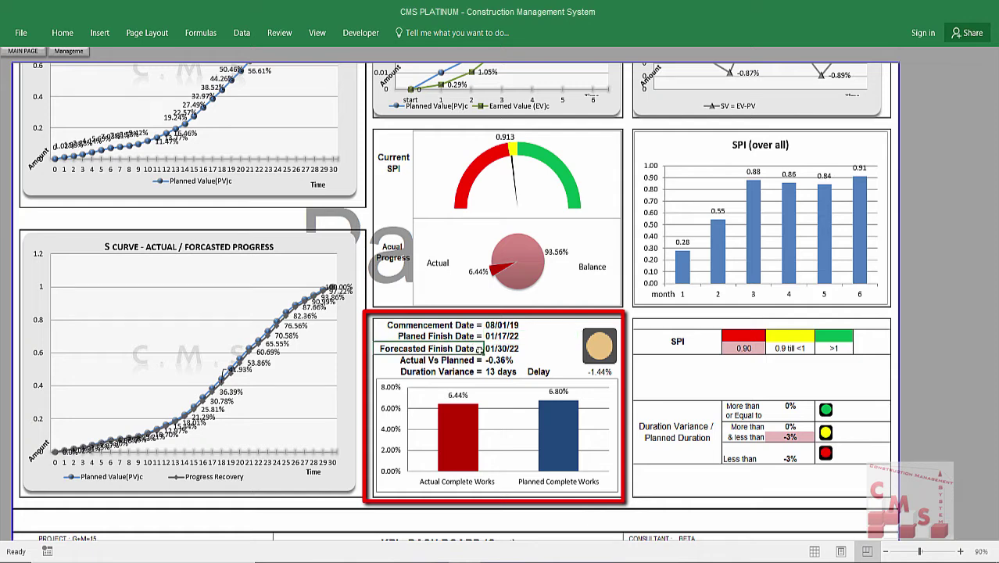
click(488, 360)
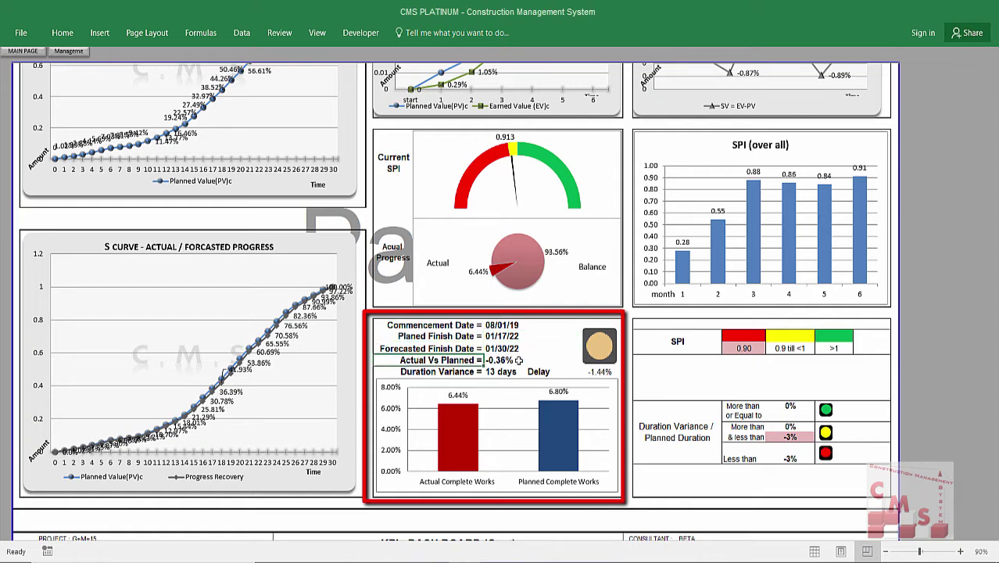
click(519, 359)
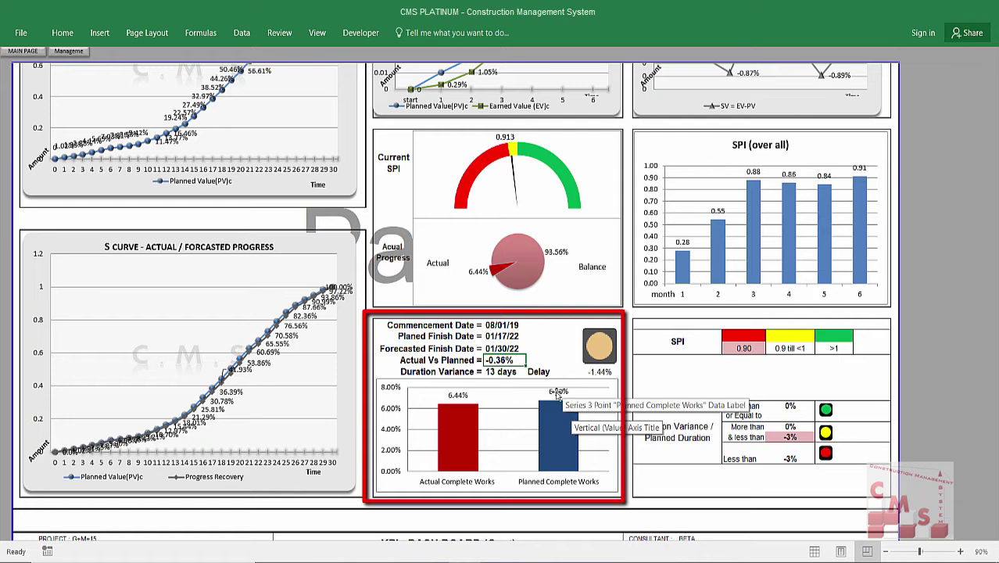
click(426, 373)
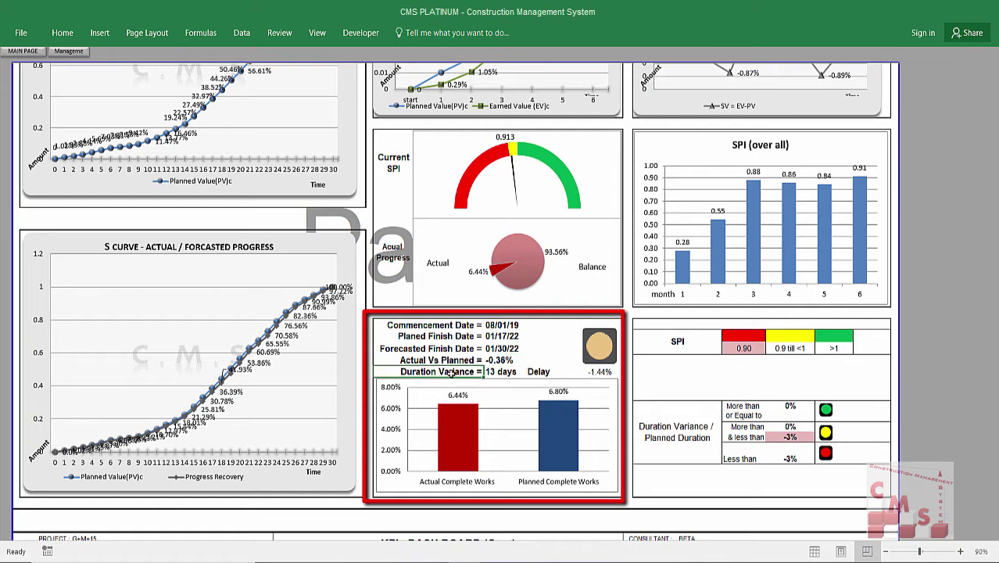
click(510, 375)
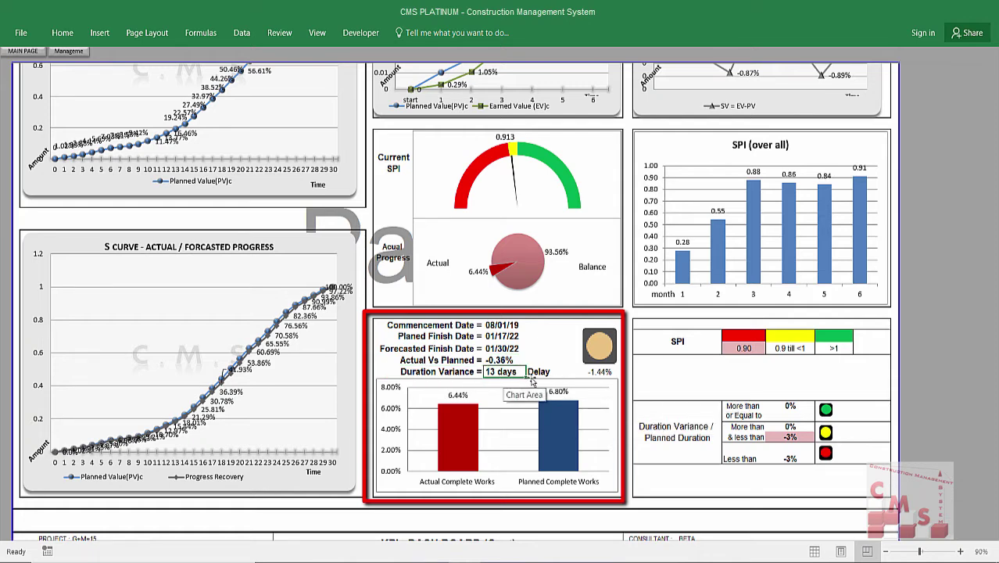
click(535, 372)
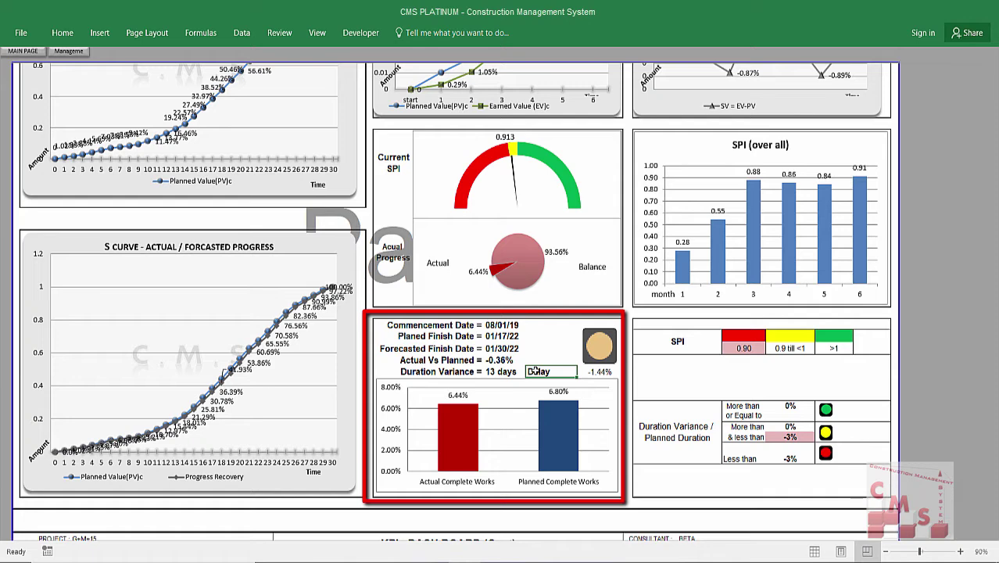
click(598, 372)
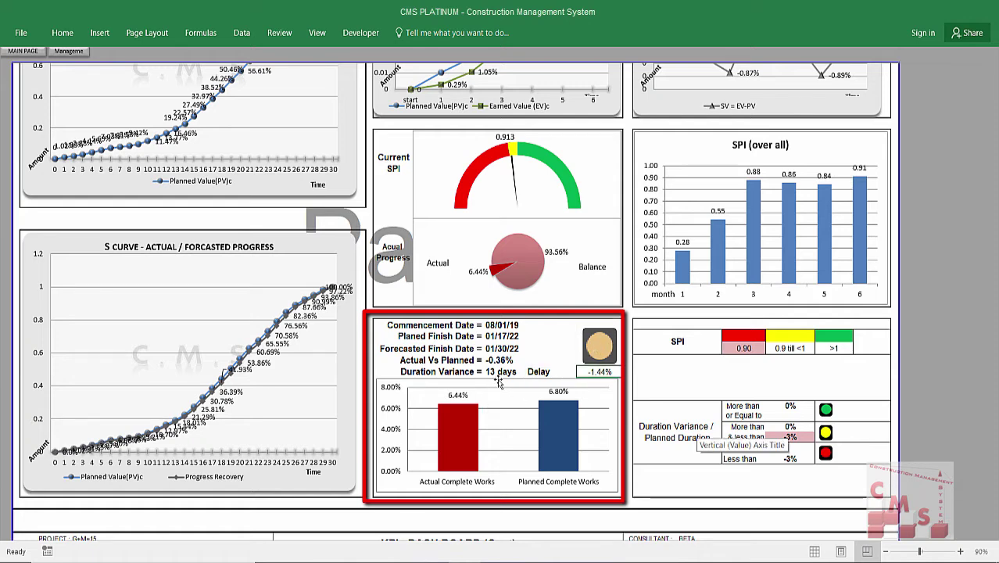
click(536, 373)
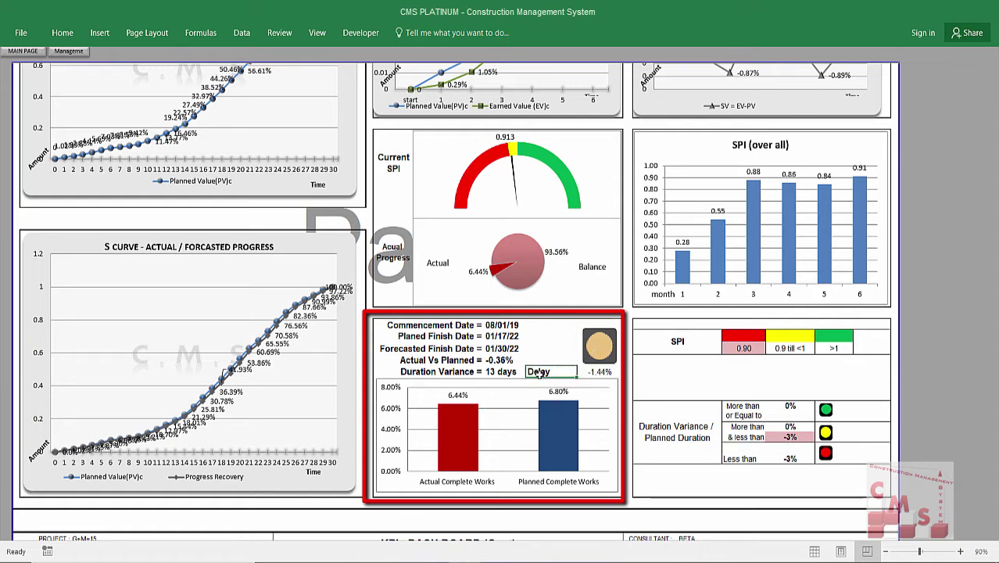
click(600, 372)
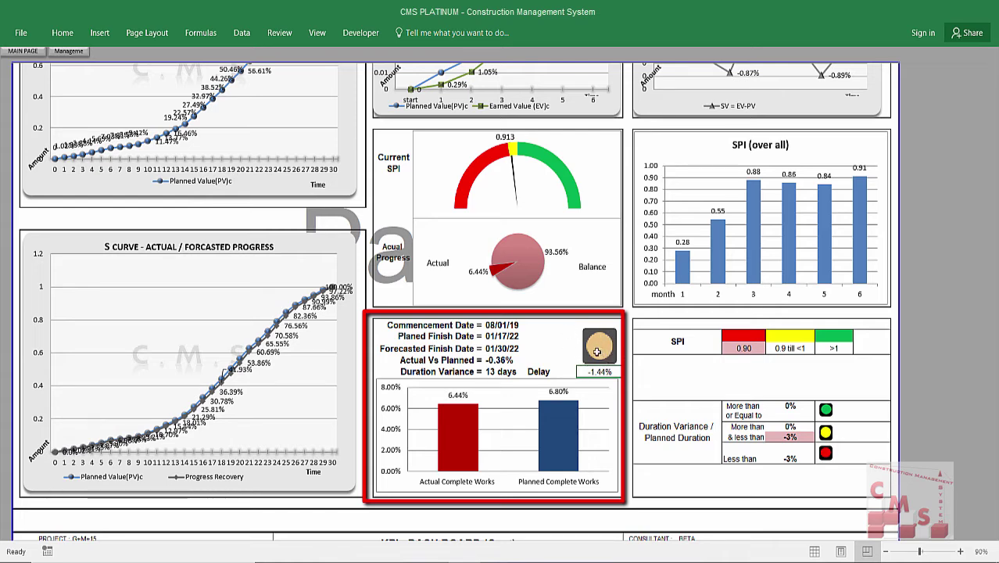
click(798, 438)
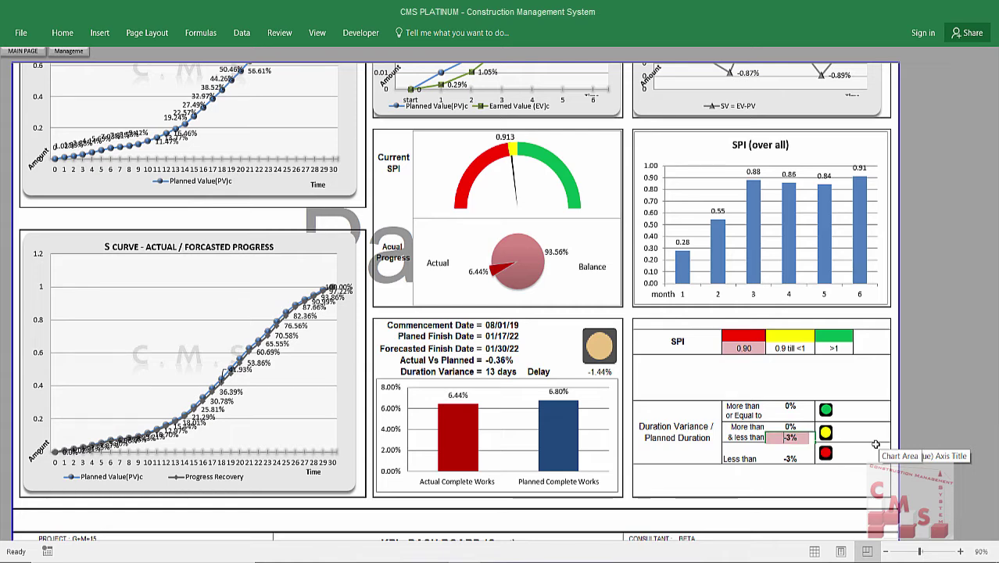
Enter -5% as the lower duration-variance threshold and -1% as the middle one.
text(-)
key(Return)
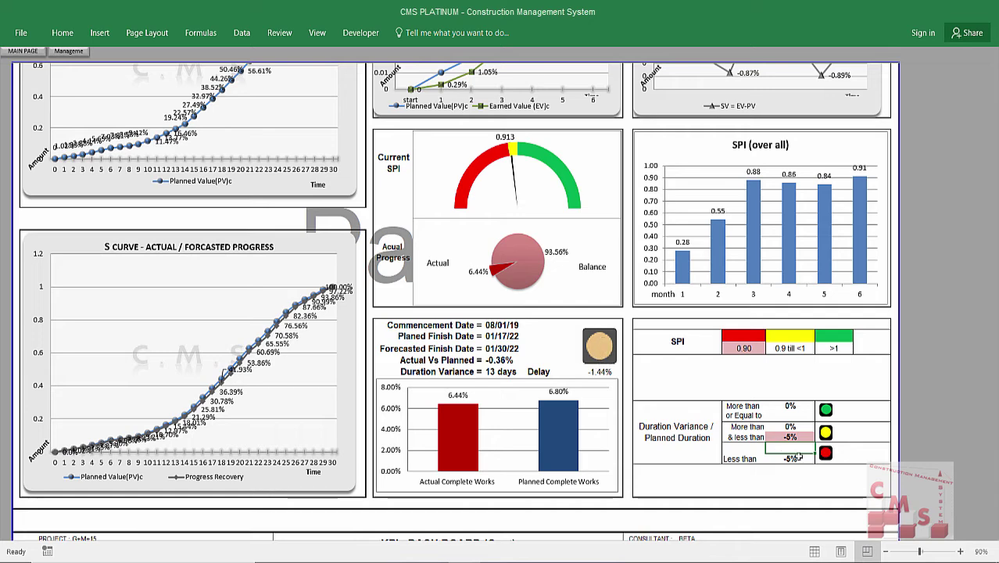
click(811, 441)
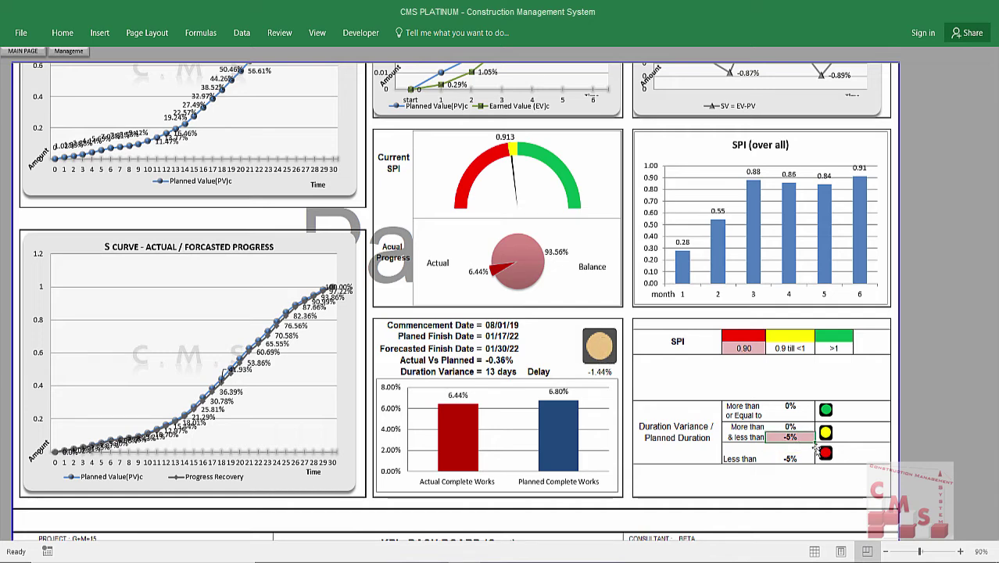
text(-1)
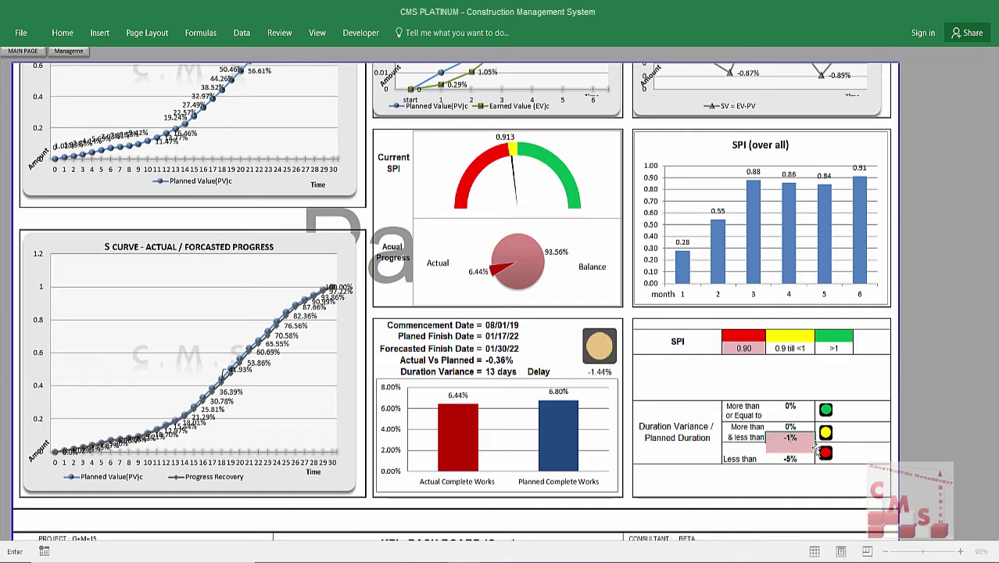
key(Return)
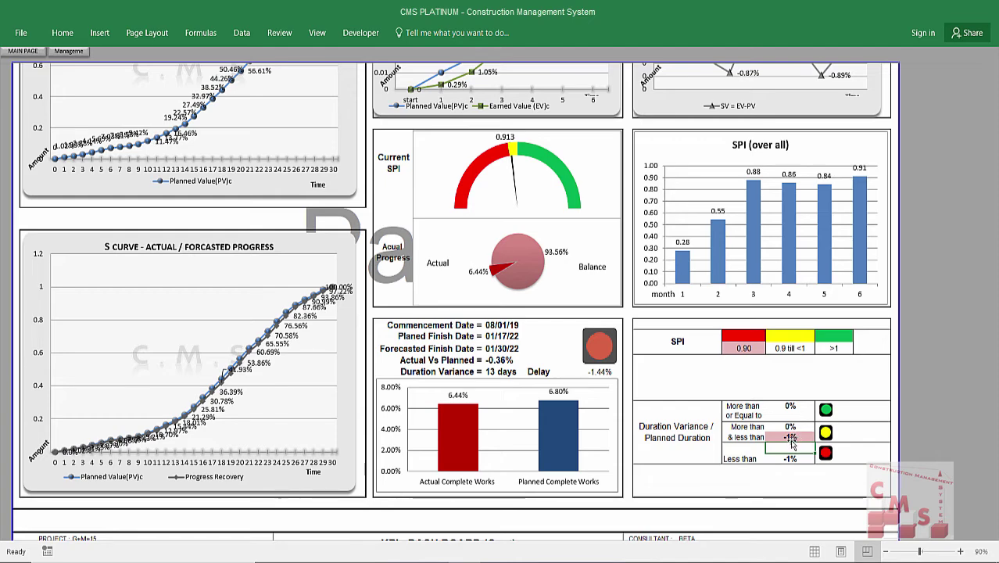
click(790, 437)
Scroll down to the Cost dashboard showing BAC 251,153,929, EAC 253,072,171 and CPI 1.024.
scroll(624, 293, up, 3)
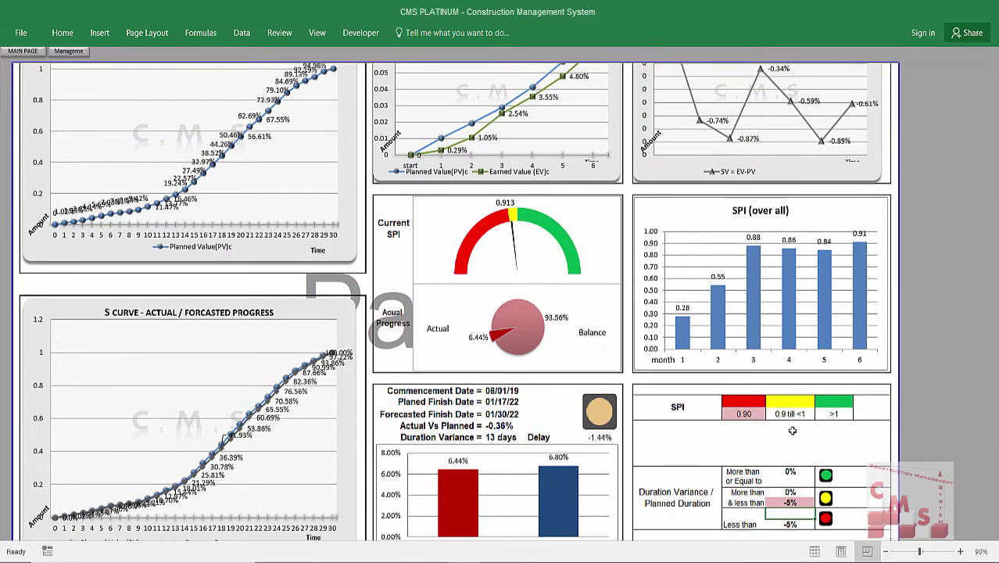
scroll(702, 302, down, 1)
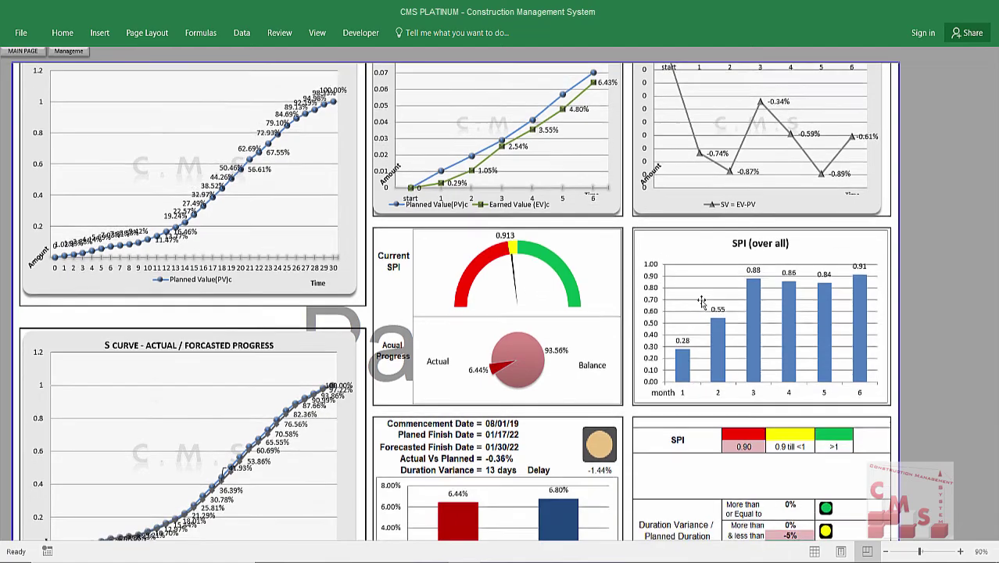
scroll(701, 301, down, 10)
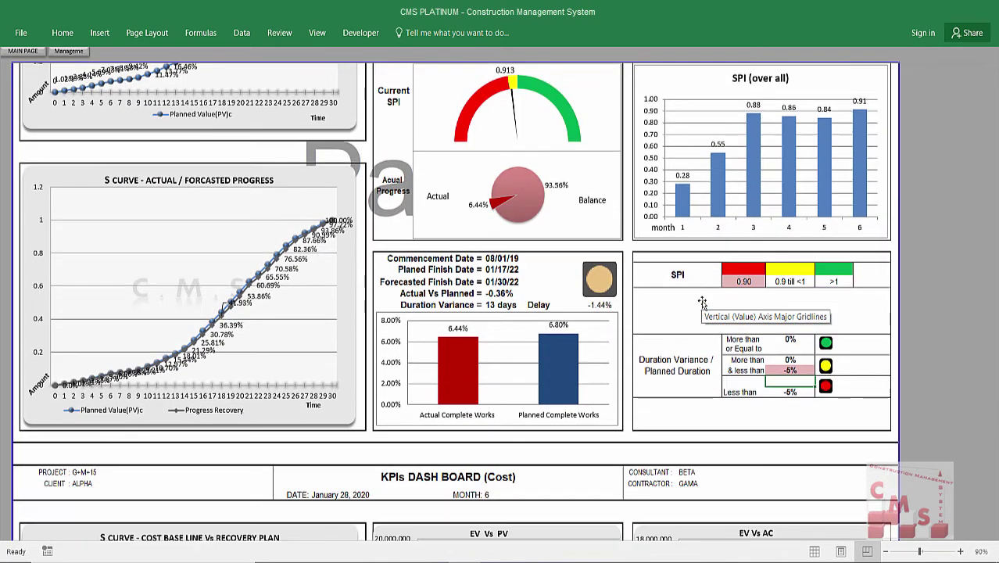
scroll(701, 302, down, 4)
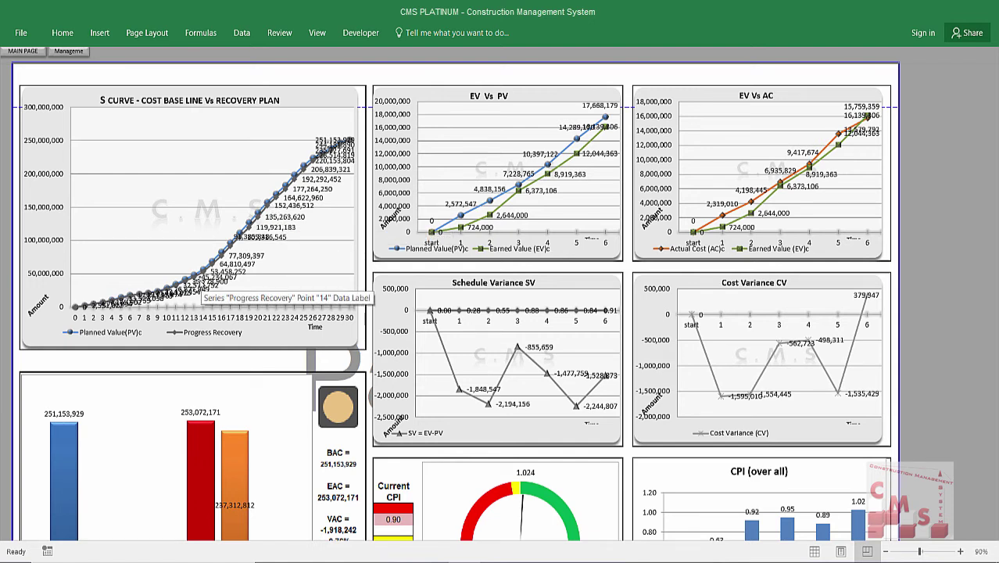
click(301, 189)
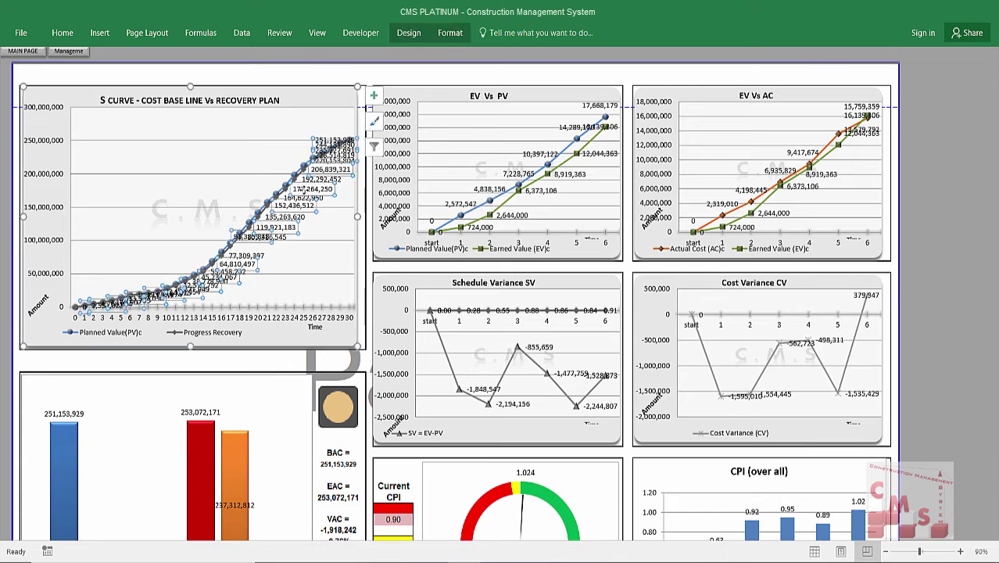
key(Delete)
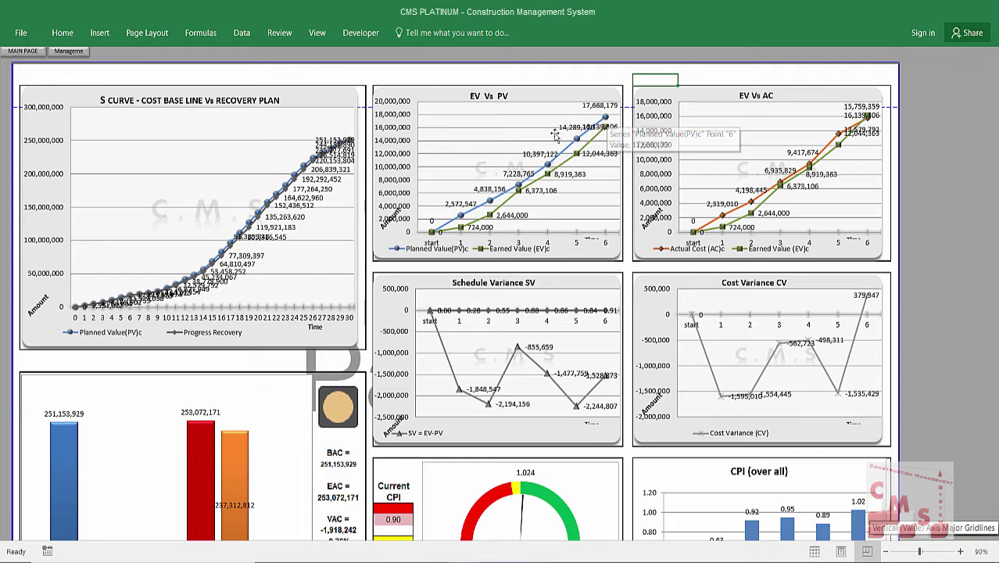
click(825, 79)
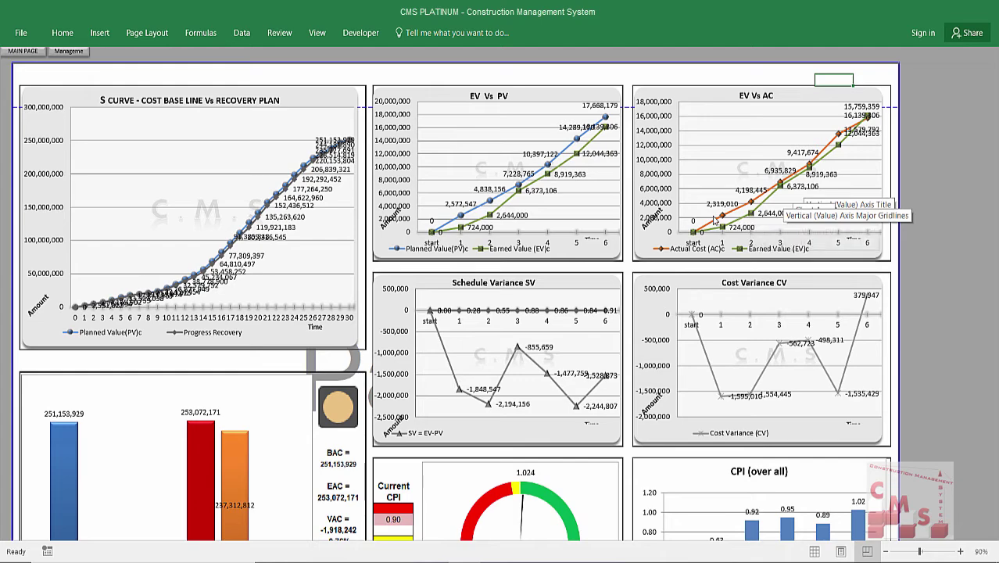
scroll(583, 293, down, 1)
scroll(577, 303, down, 1)
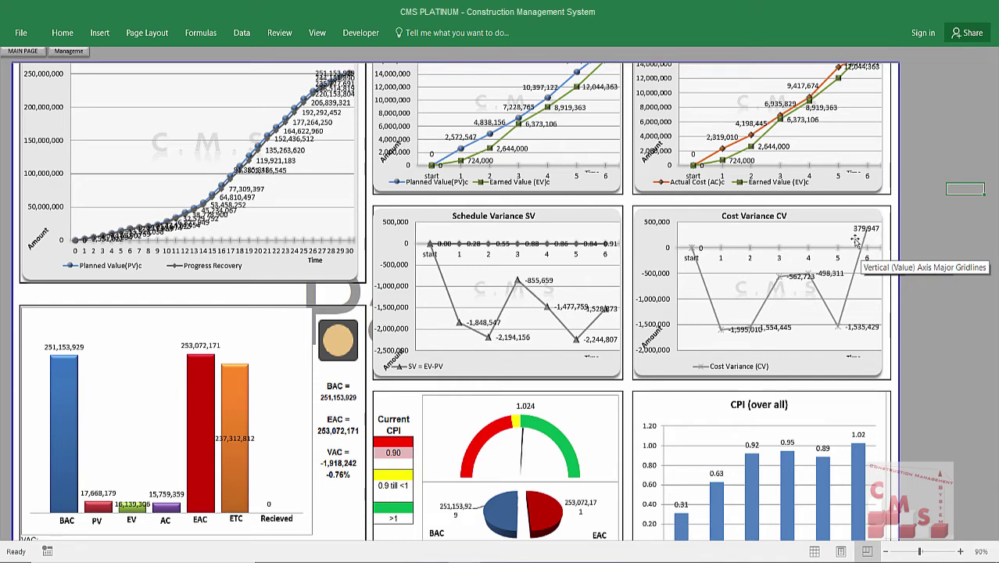
scroll(612, 258, down, 1)
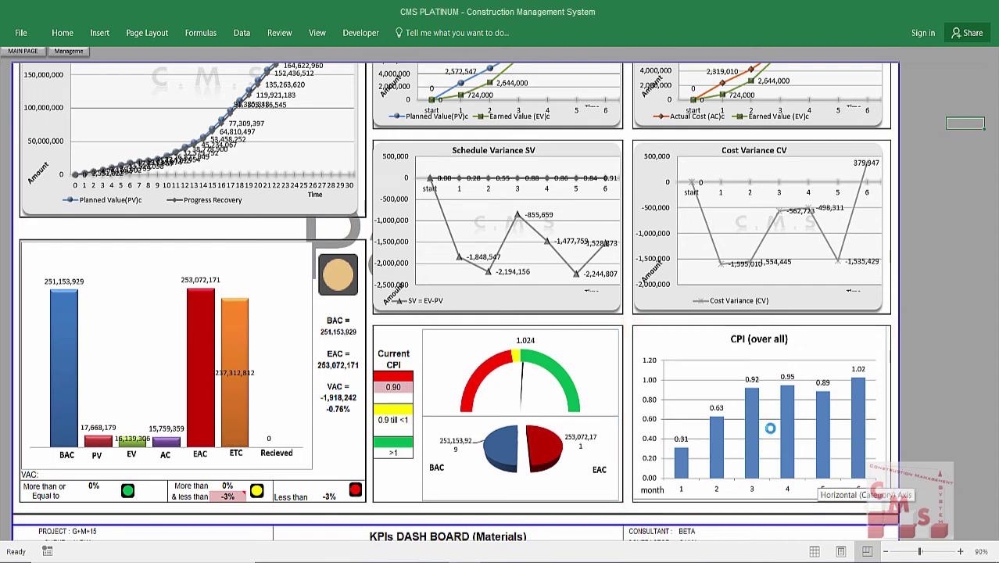
mouse_move(863, 427)
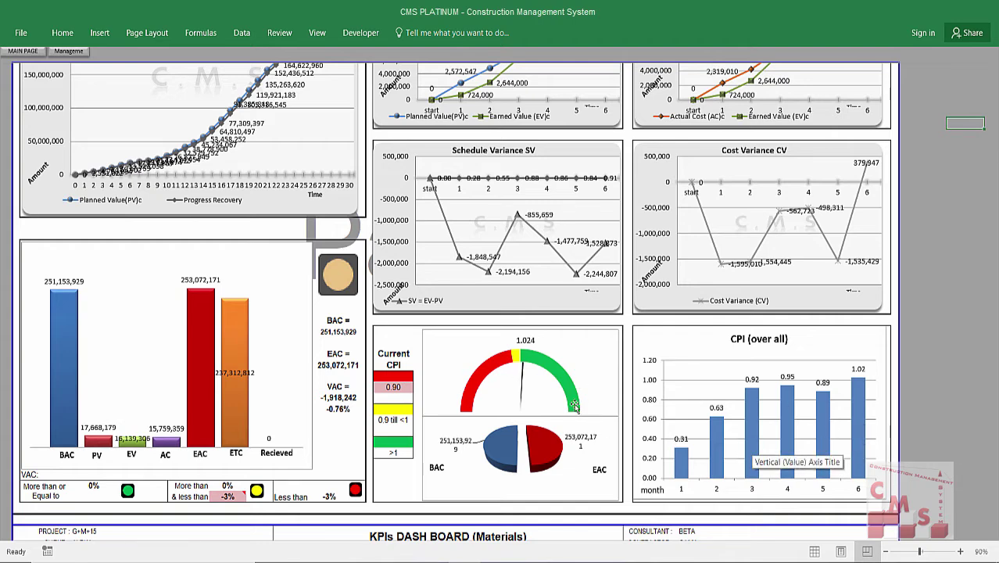
mouse_move(575, 406)
mouse_move(535, 410)
click(395, 386)
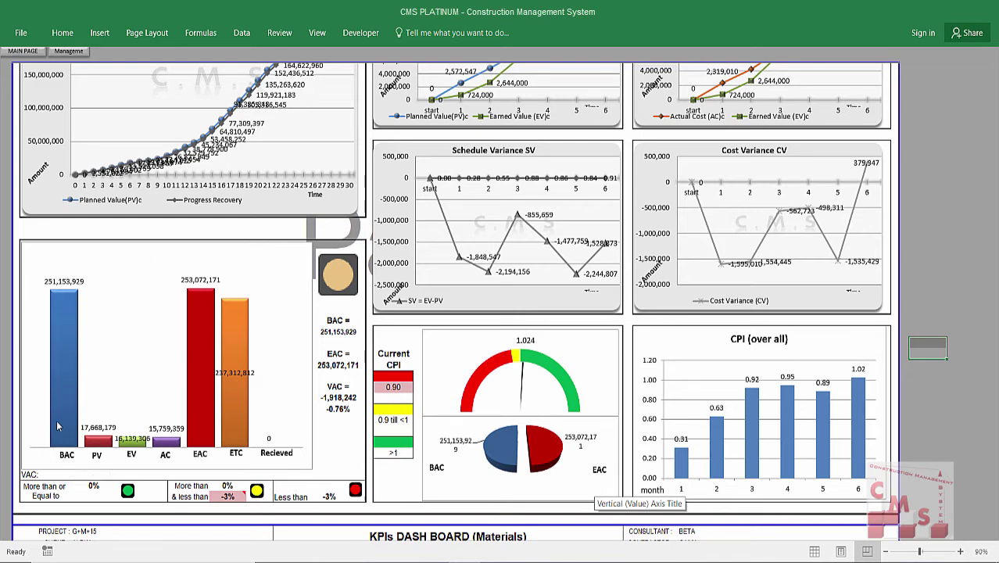
Drag the EV and AC data labels in the budget bar chart up above their bars.
mouse_move(56, 439)
click(169, 460)
click(135, 432)
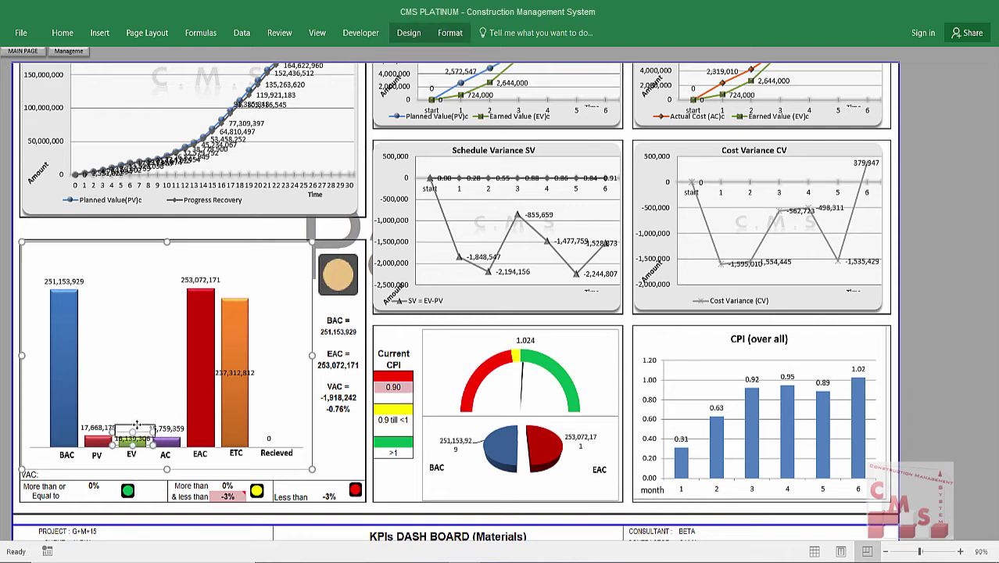
drag(137, 425, 137, 417)
click(174, 430)
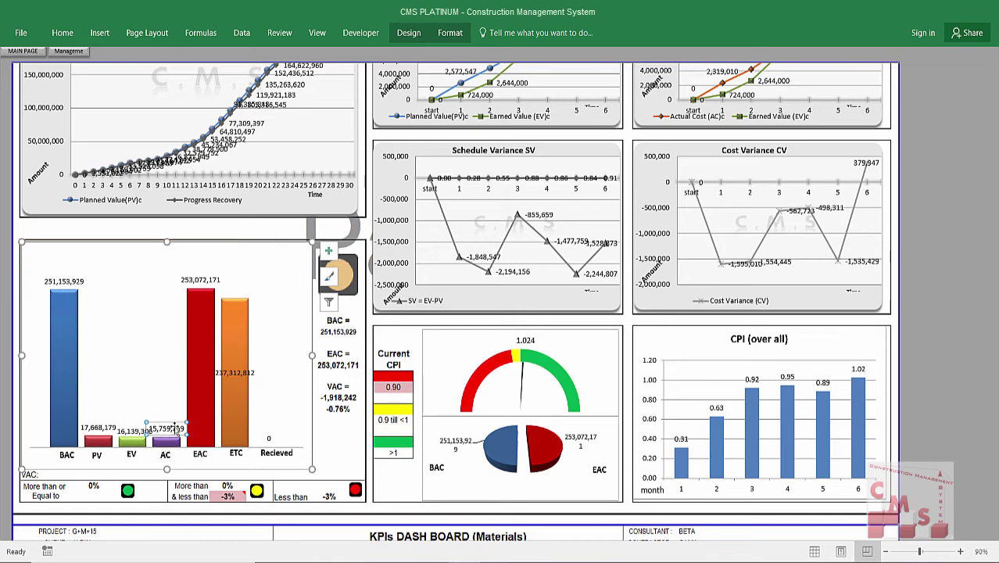
drag(175, 424, 175, 415)
click(125, 427)
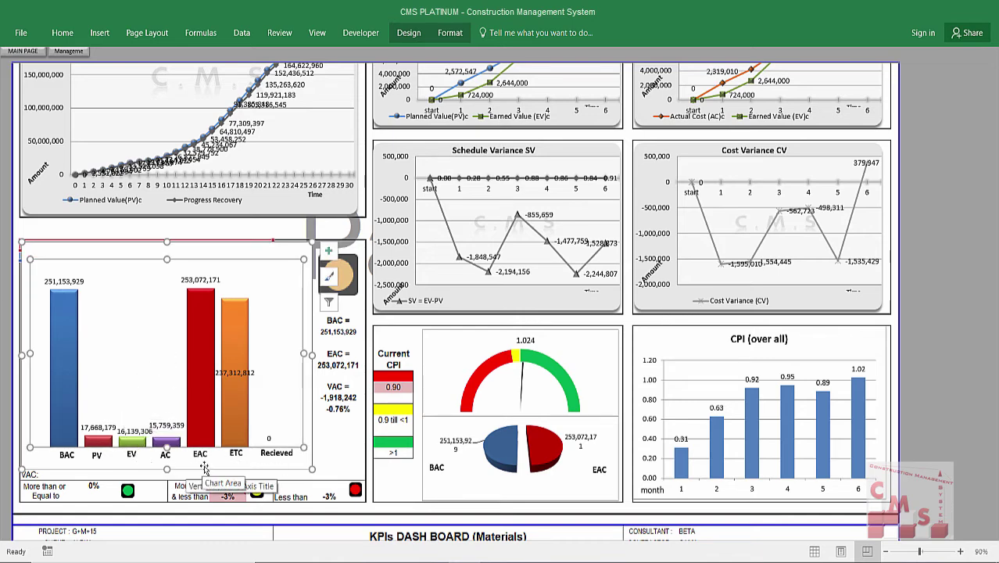
click(350, 451)
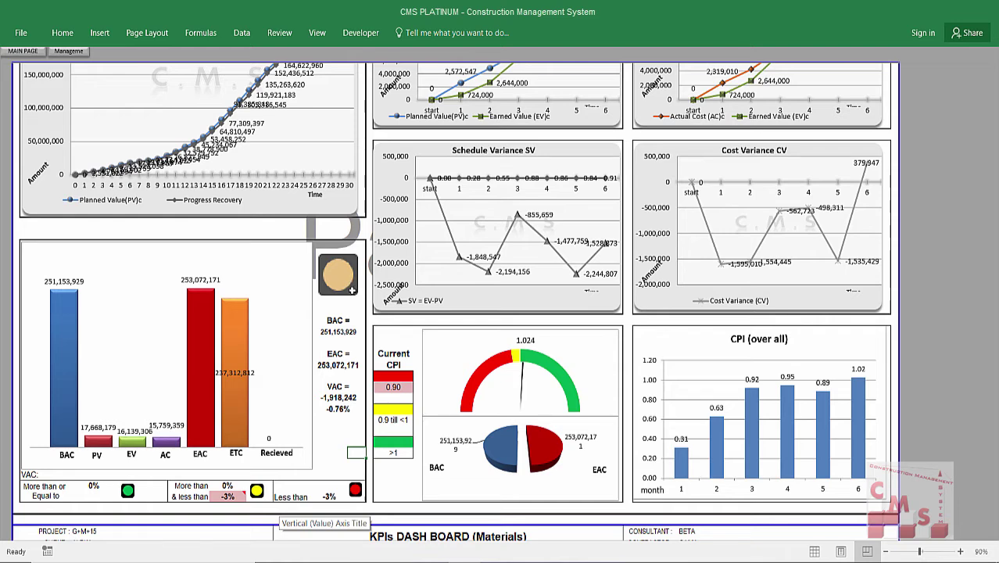
click(340, 333)
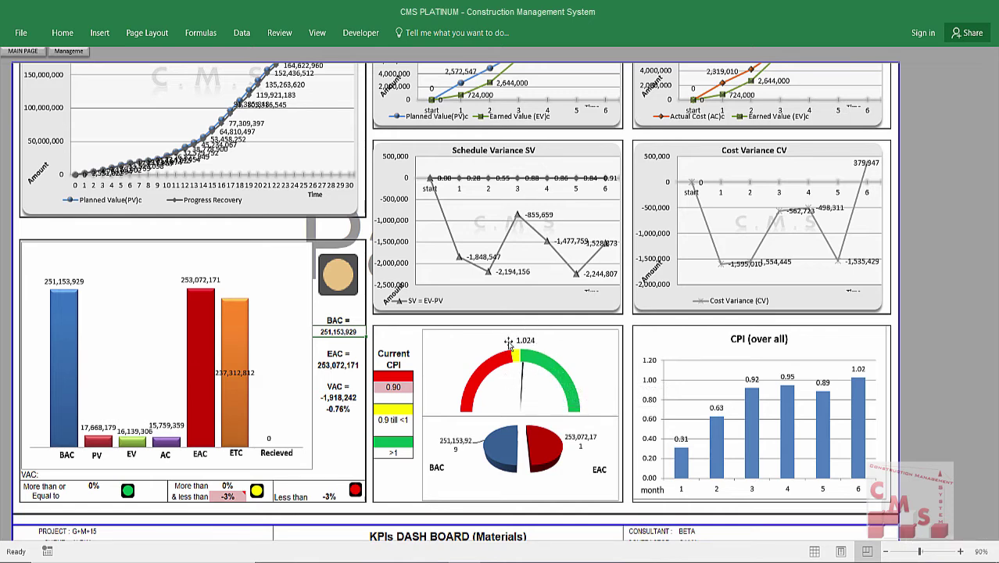
mouse_move(537, 359)
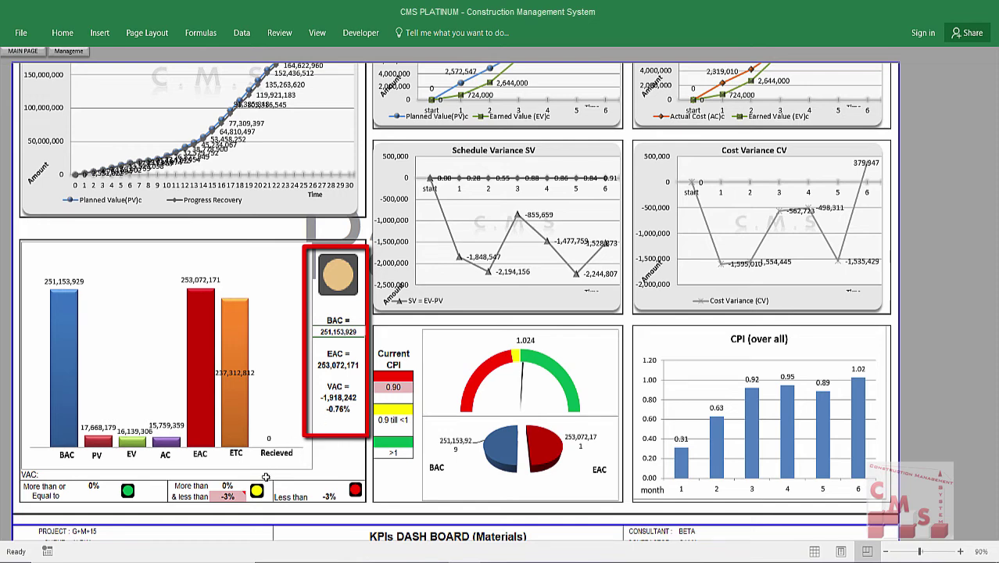
click(230, 497)
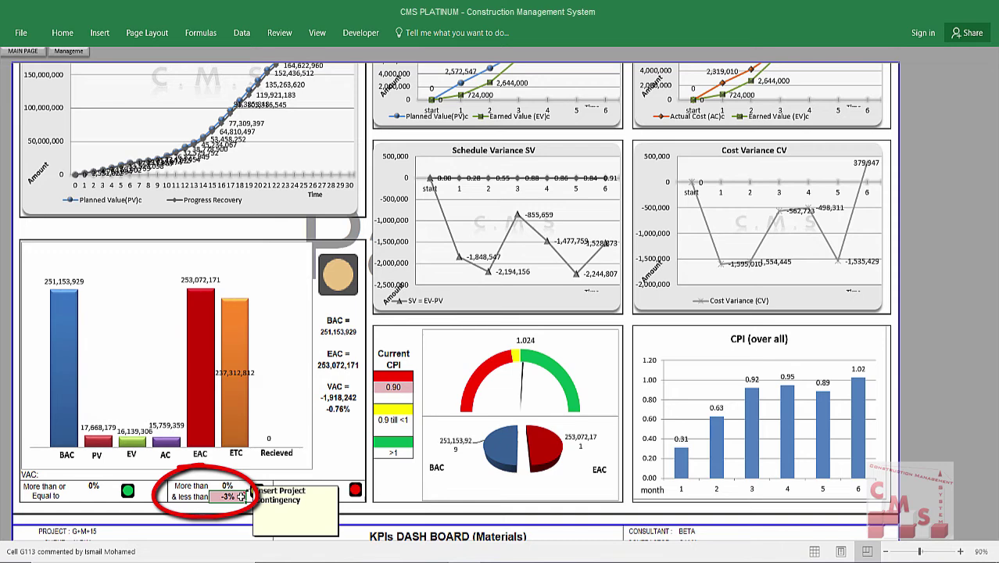
mouse_move(227, 497)
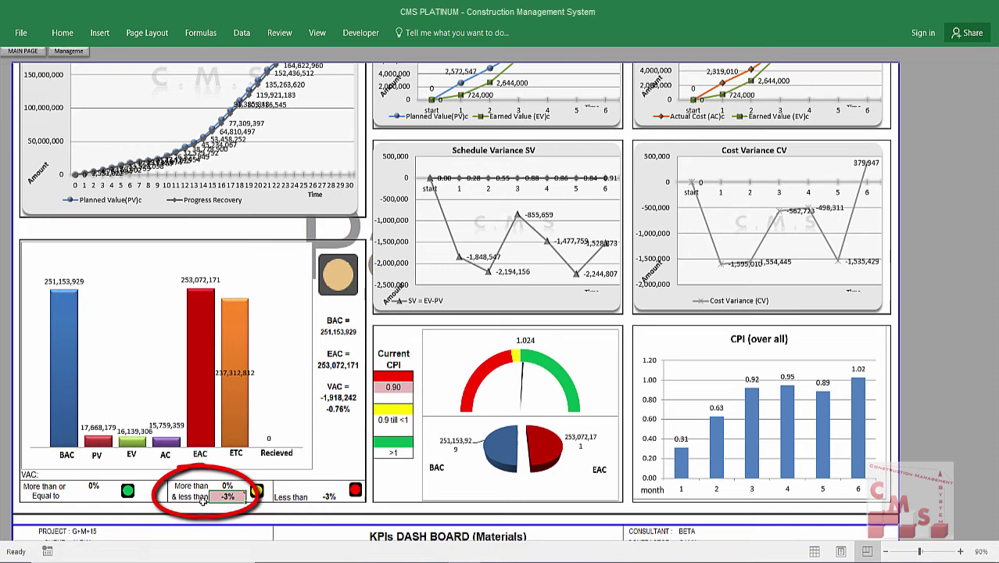
click(336, 398)
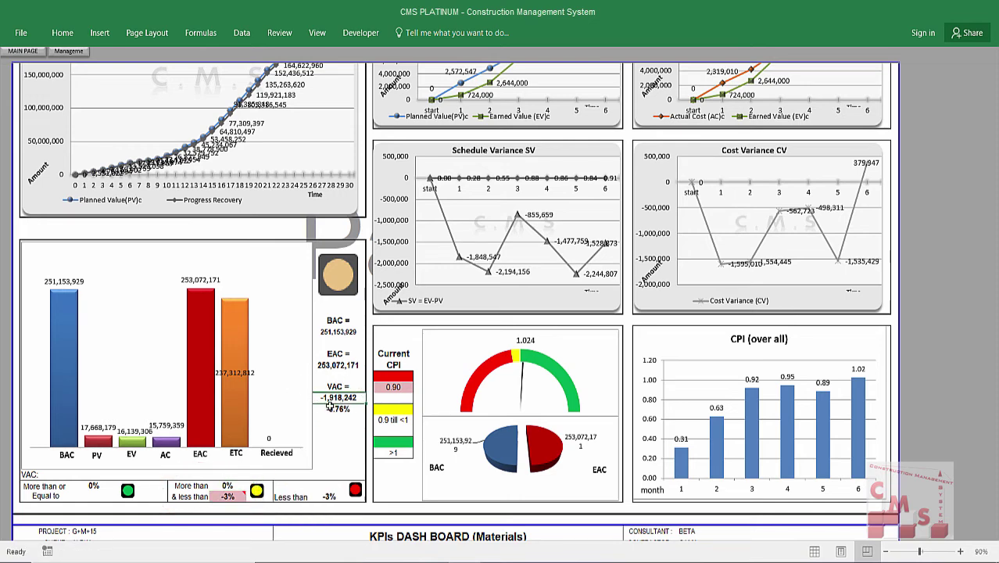
click(338, 410)
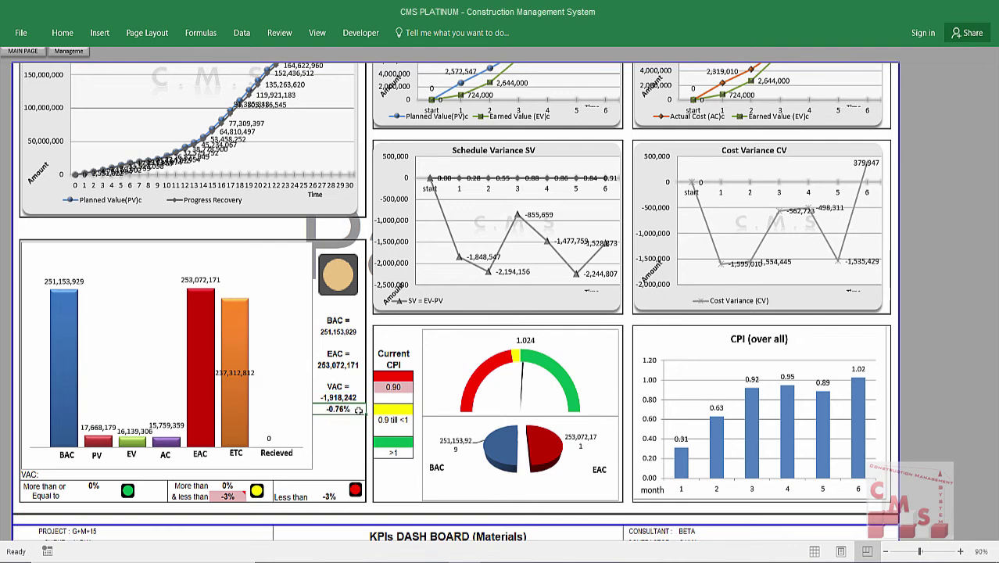
scroll(358, 414, up, 1)
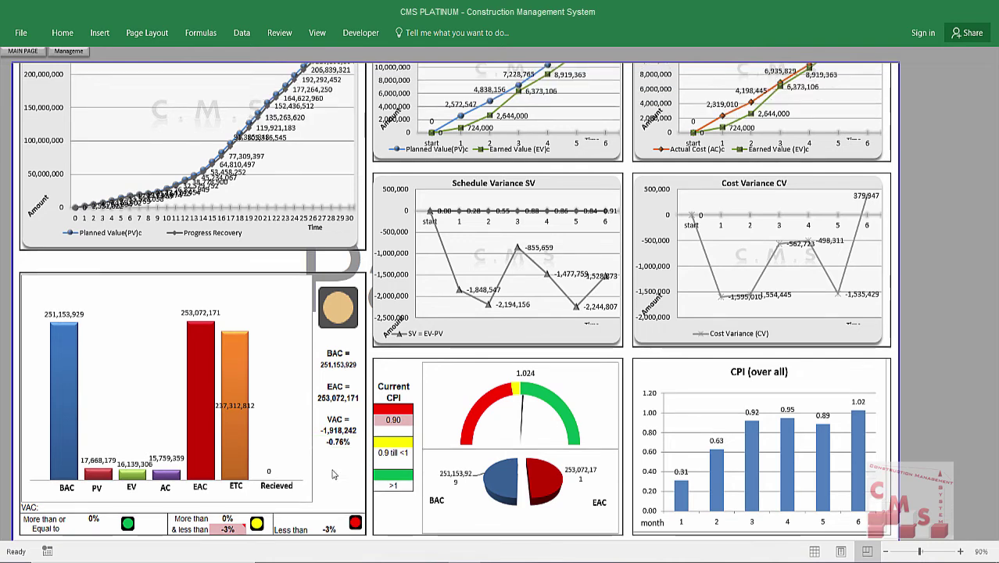
click(356, 432)
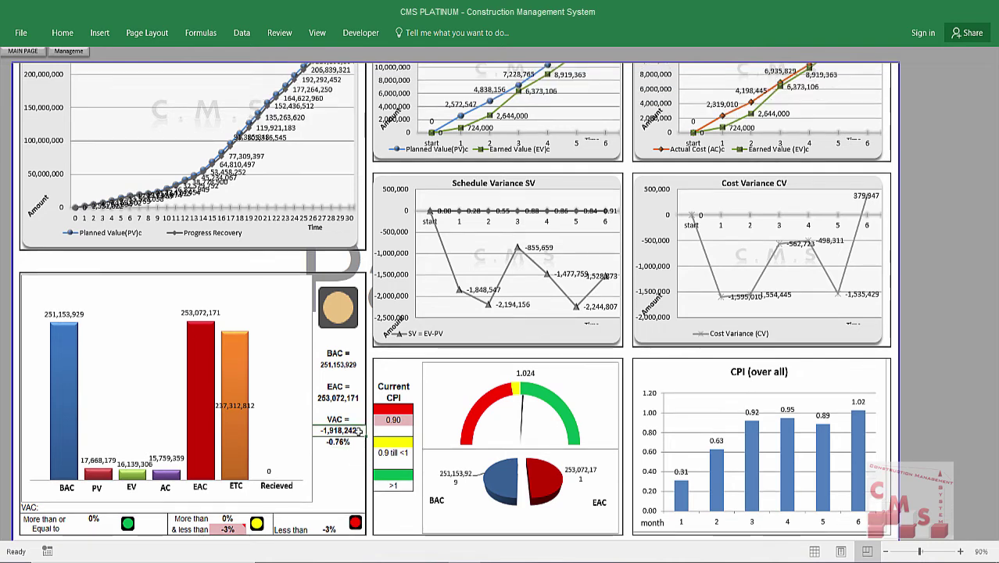
click(342, 442)
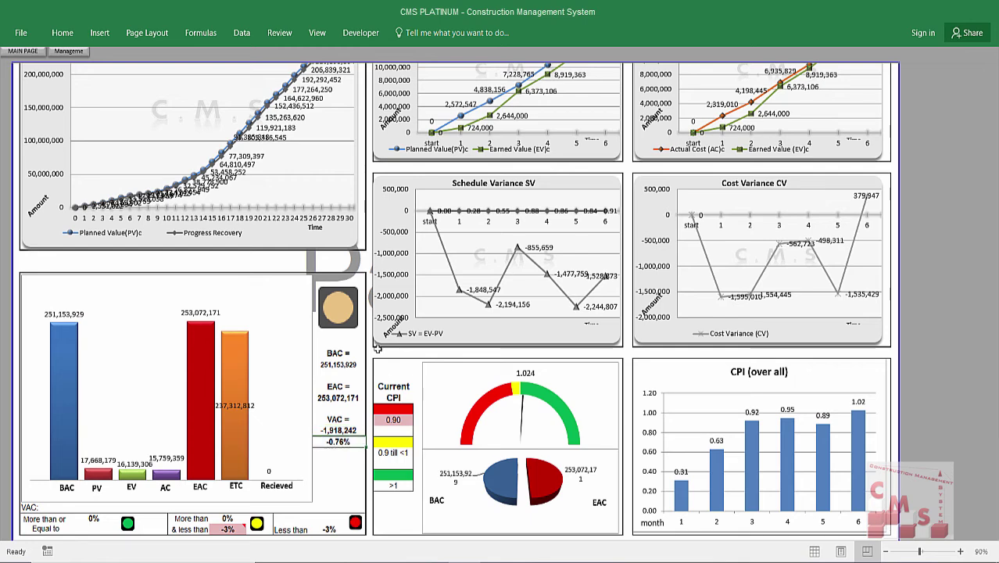
click(353, 364)
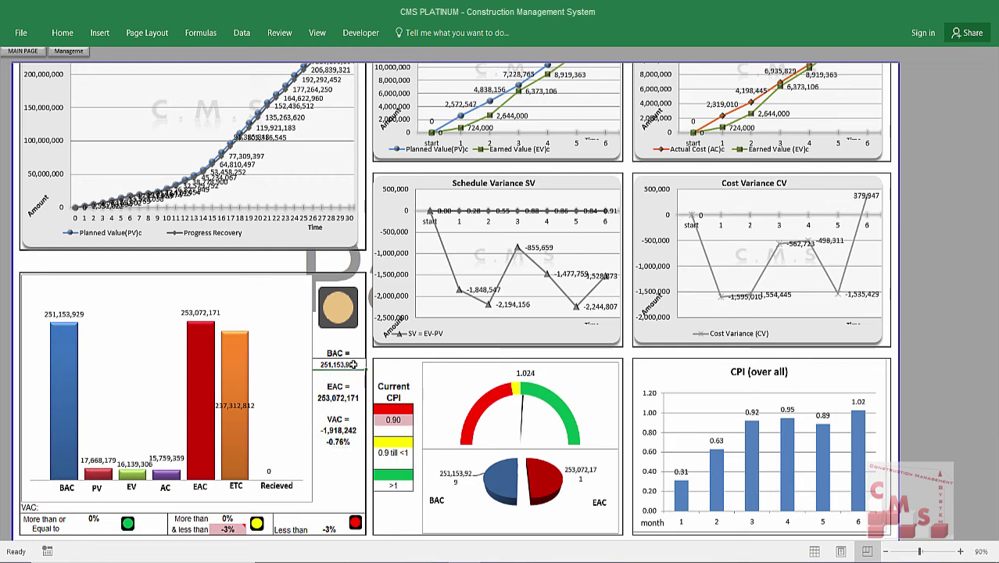
click(349, 442)
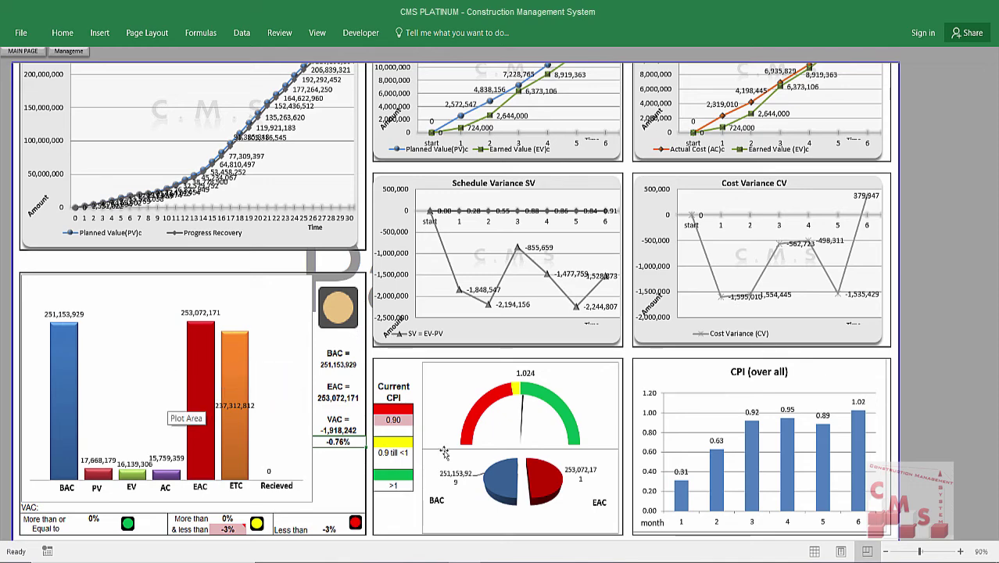
Scroll down to the KPIs Dash Board (Materials) section showing Concrete's 3940.0 m3 consumption.
scroll(547, 206, up, 2)
scroll(548, 206, up, 2)
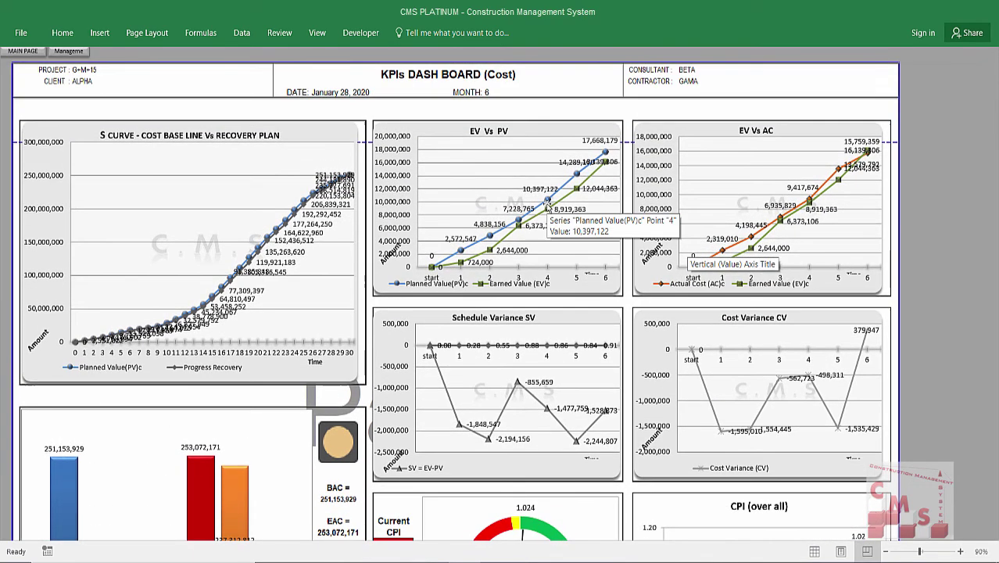
scroll(548, 208, down, 4)
scroll(547, 207, down, 8)
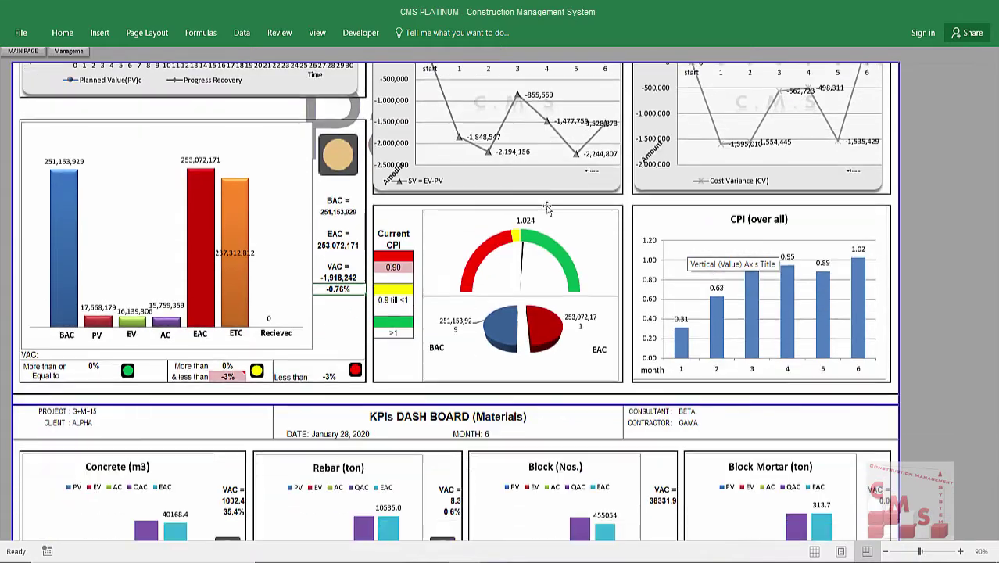
scroll(548, 207, down, 6)
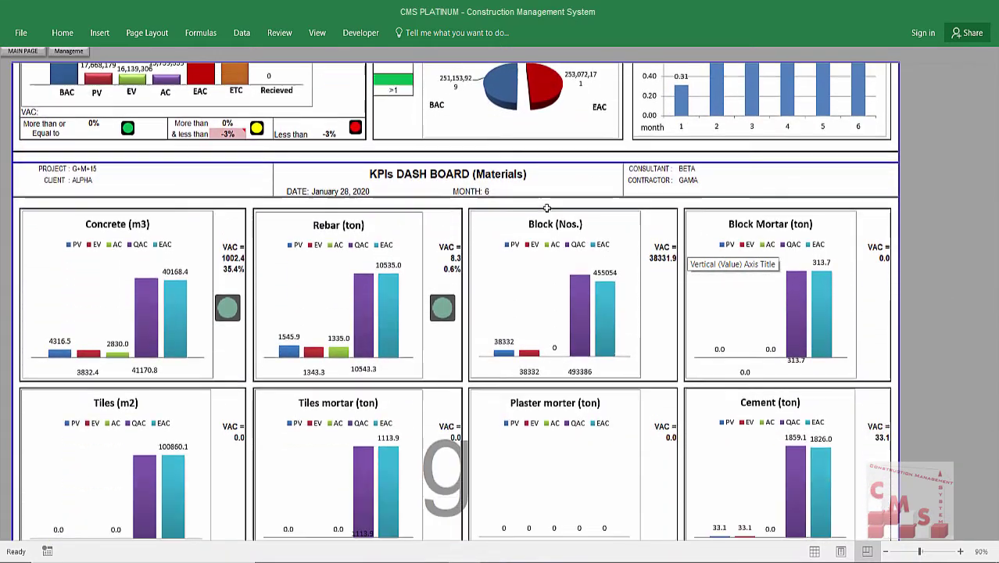
scroll(547, 209, down, 1)
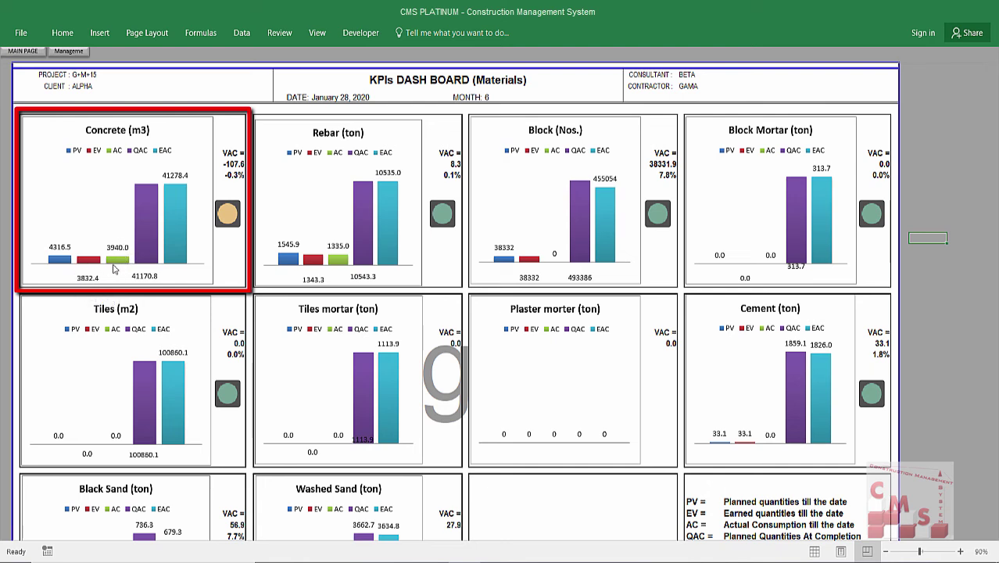
mouse_move(114, 262)
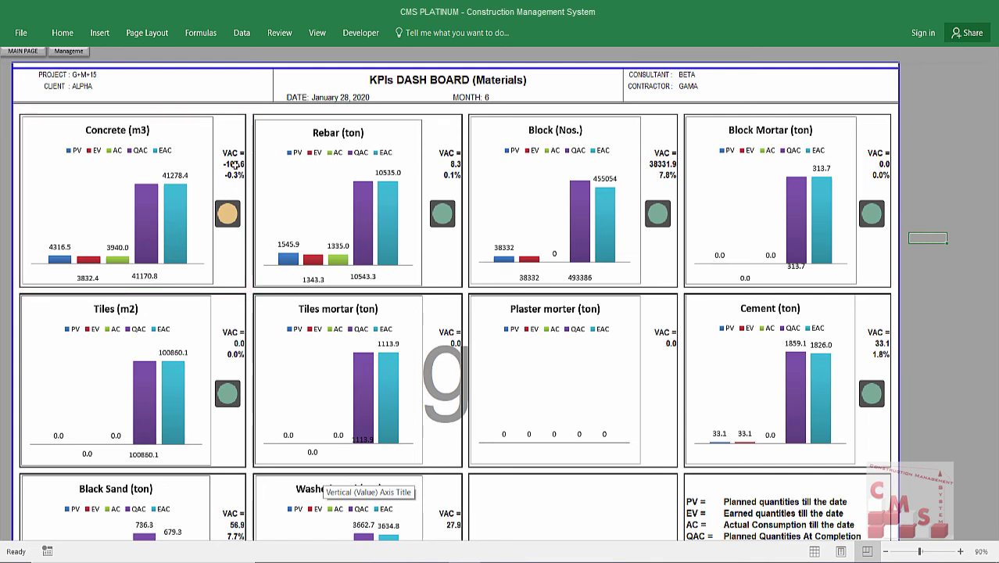
mouse_move(174, 190)
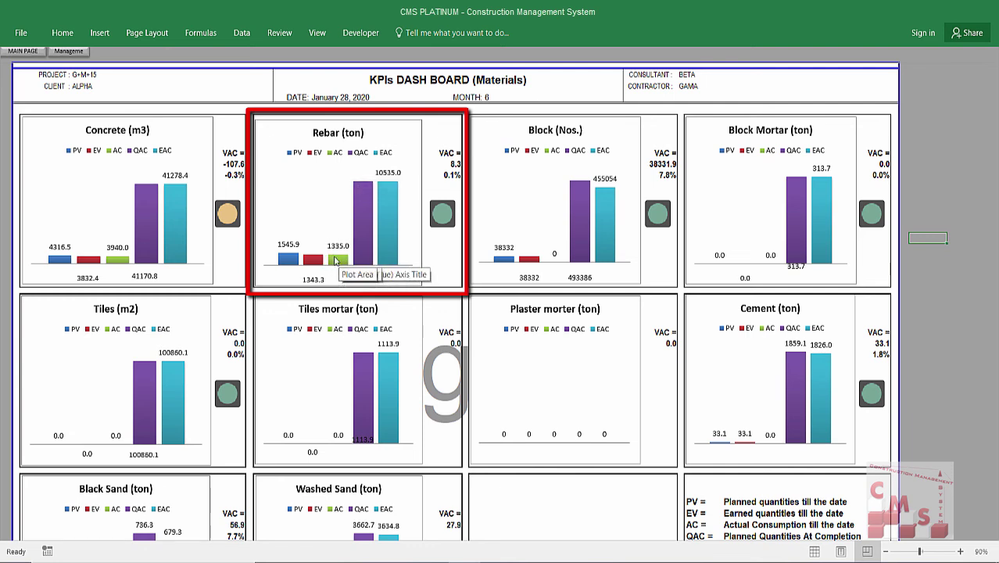
mouse_move(335, 259)
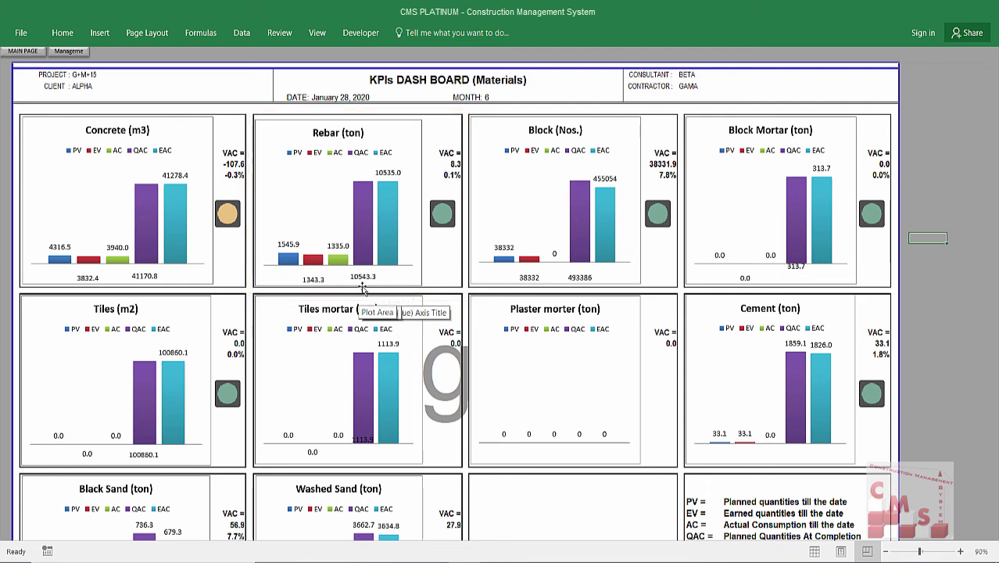
mouse_move(398, 190)
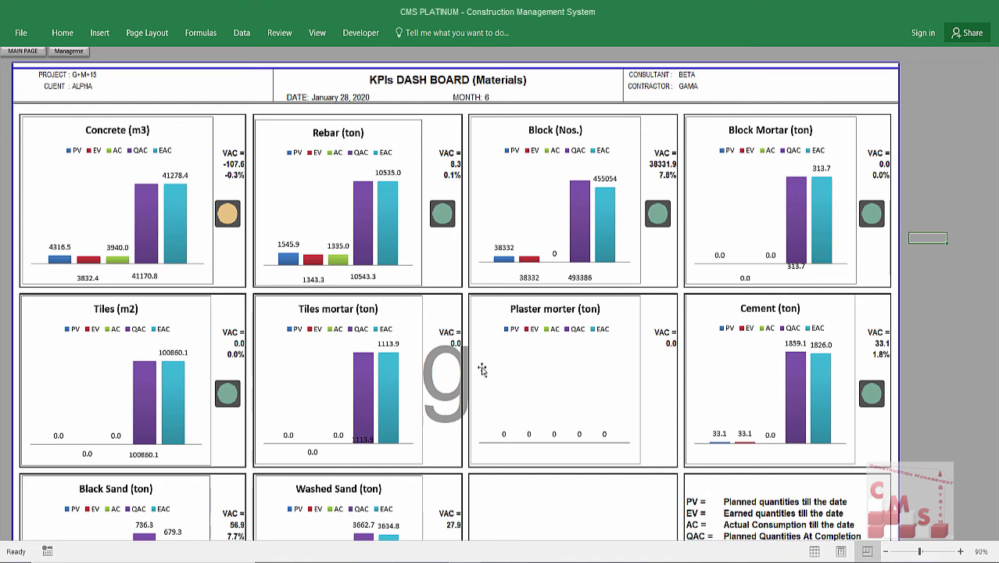
Scroll down to the Manpower charts for Carpenters, Steel Fixers, Masons and Plasterers.
scroll(480, 368, down, 2)
scroll(480, 368, down, 1)
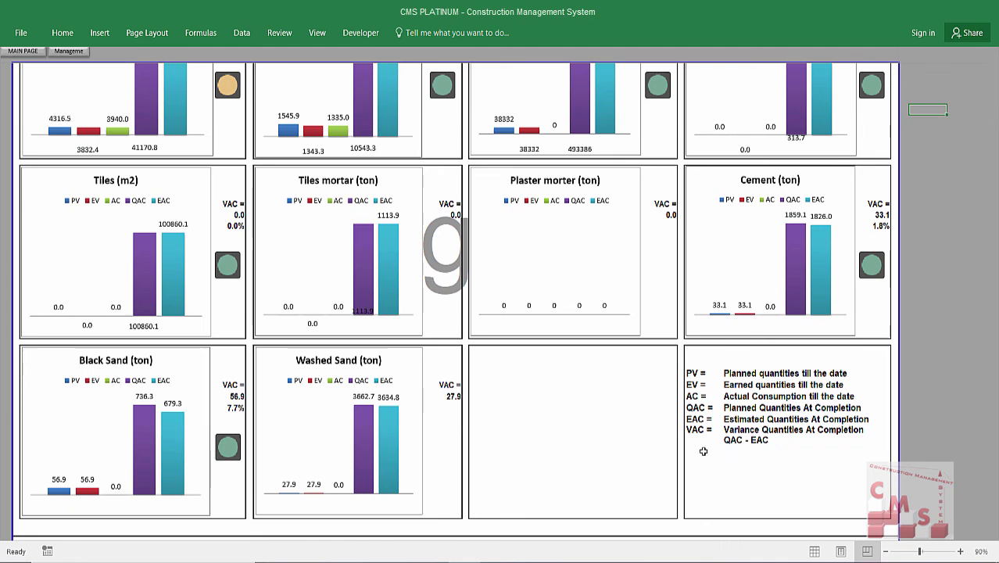
scroll(585, 373, down, 6)
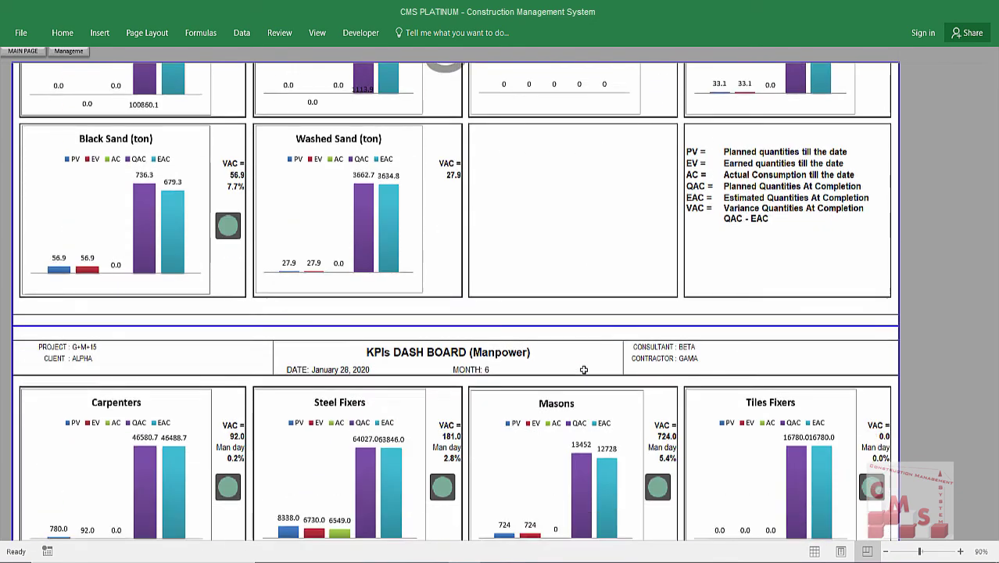
scroll(585, 374, down, 5)
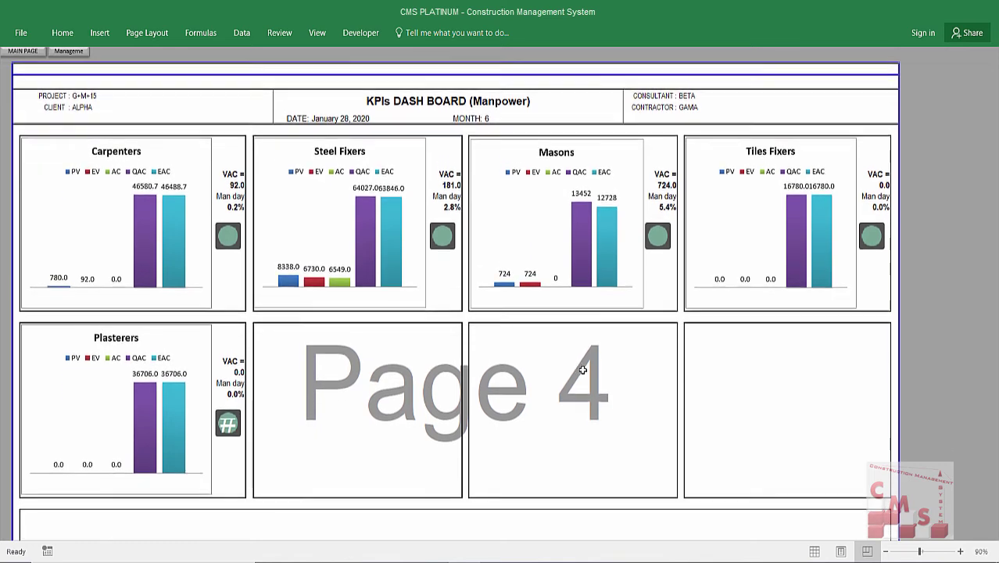
scroll(583, 369, up, 1)
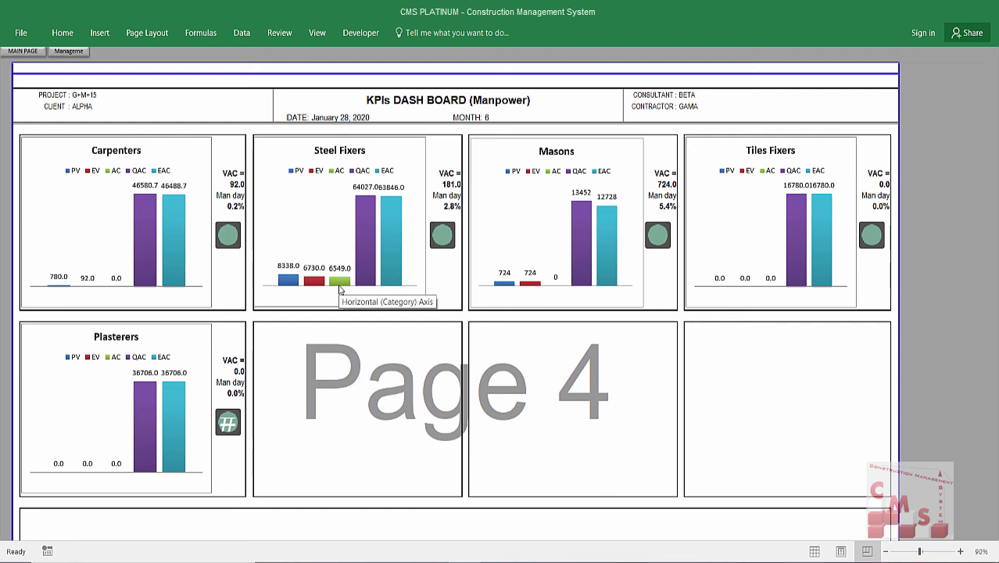
mouse_move(368, 203)
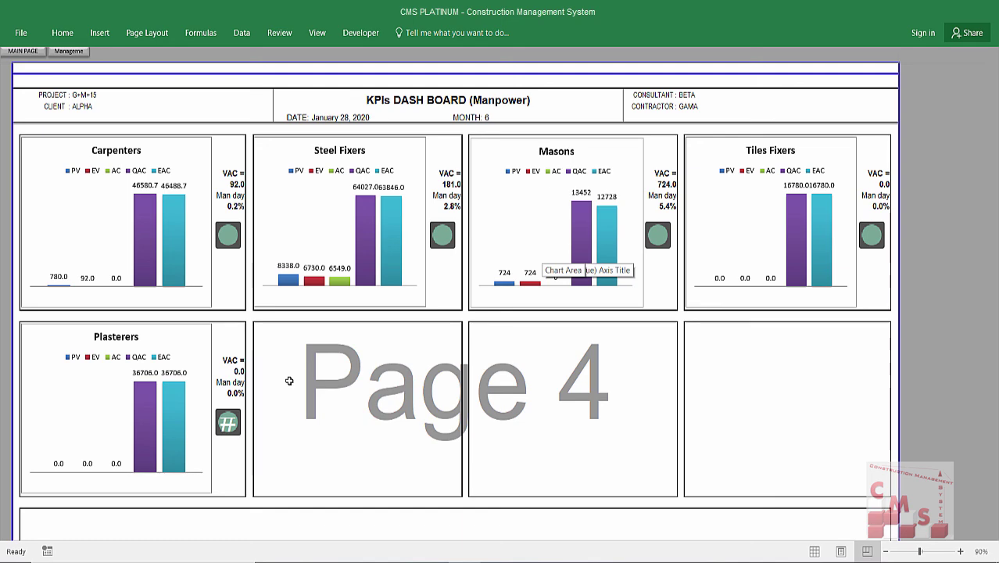
scroll(290, 381, up, 15)
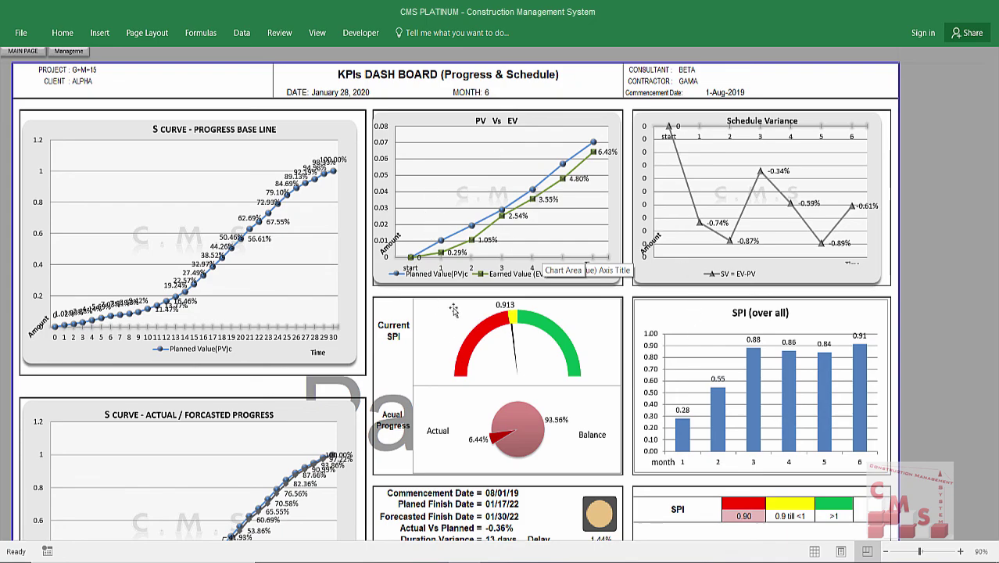
scroll(454, 309, down, 5)
scroll(472, 308, down, 9)
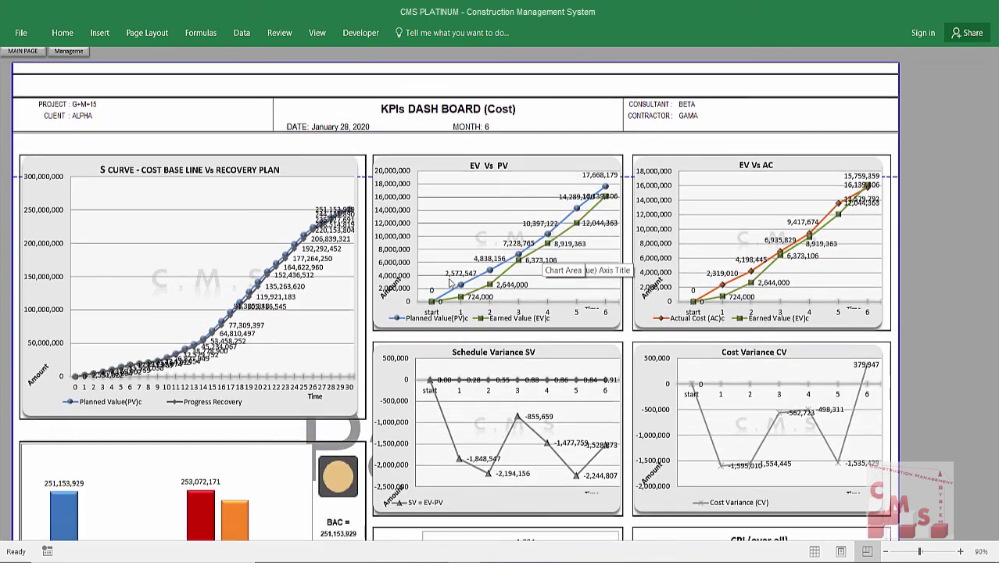
scroll(412, 276, down, 12)
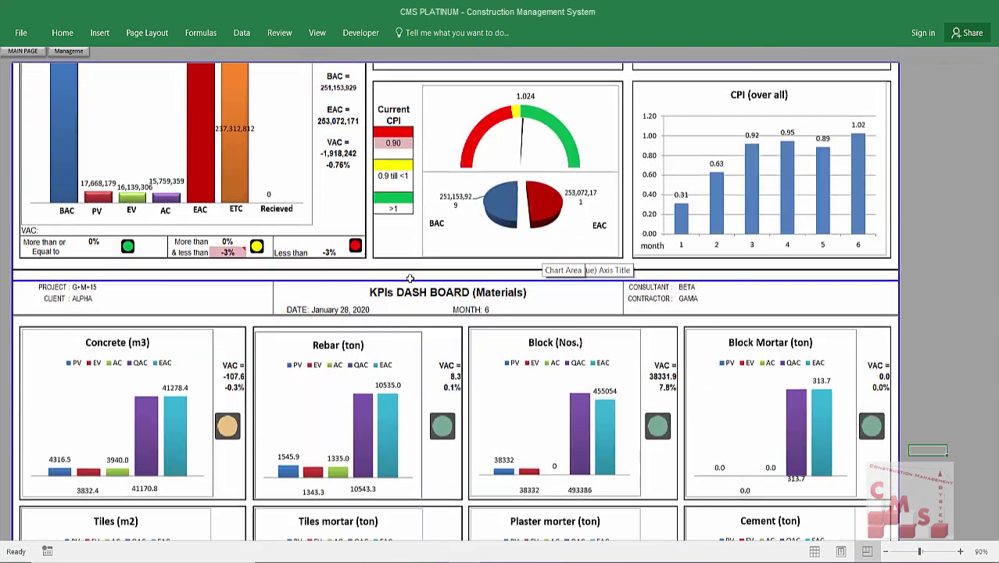
scroll(443, 167, down, 12)
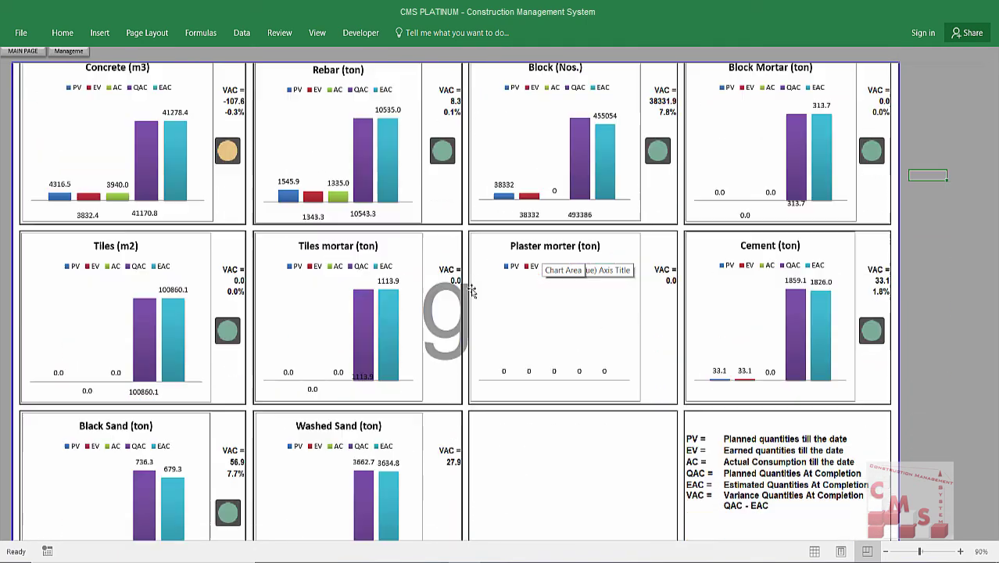
scroll(469, 249, down, 1)
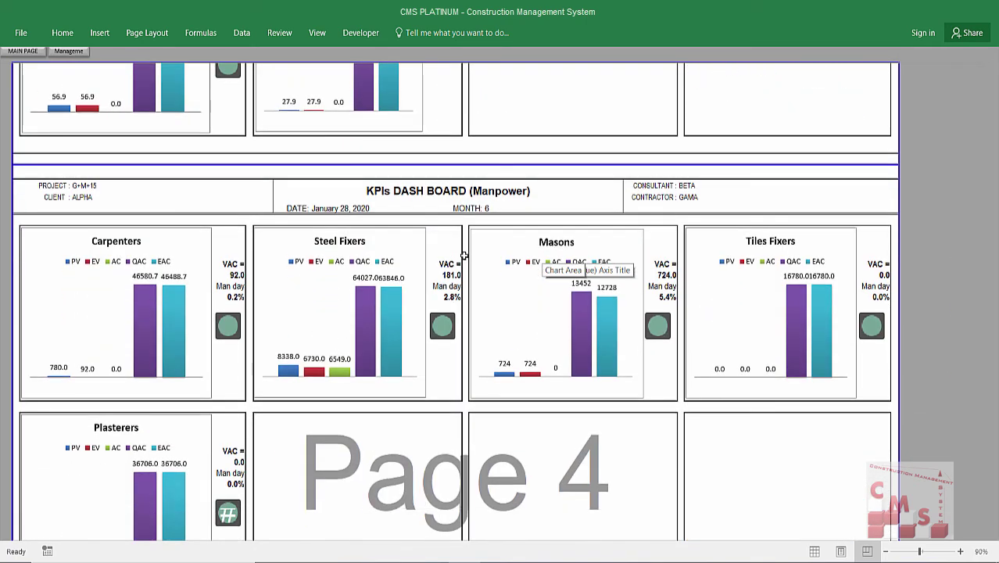